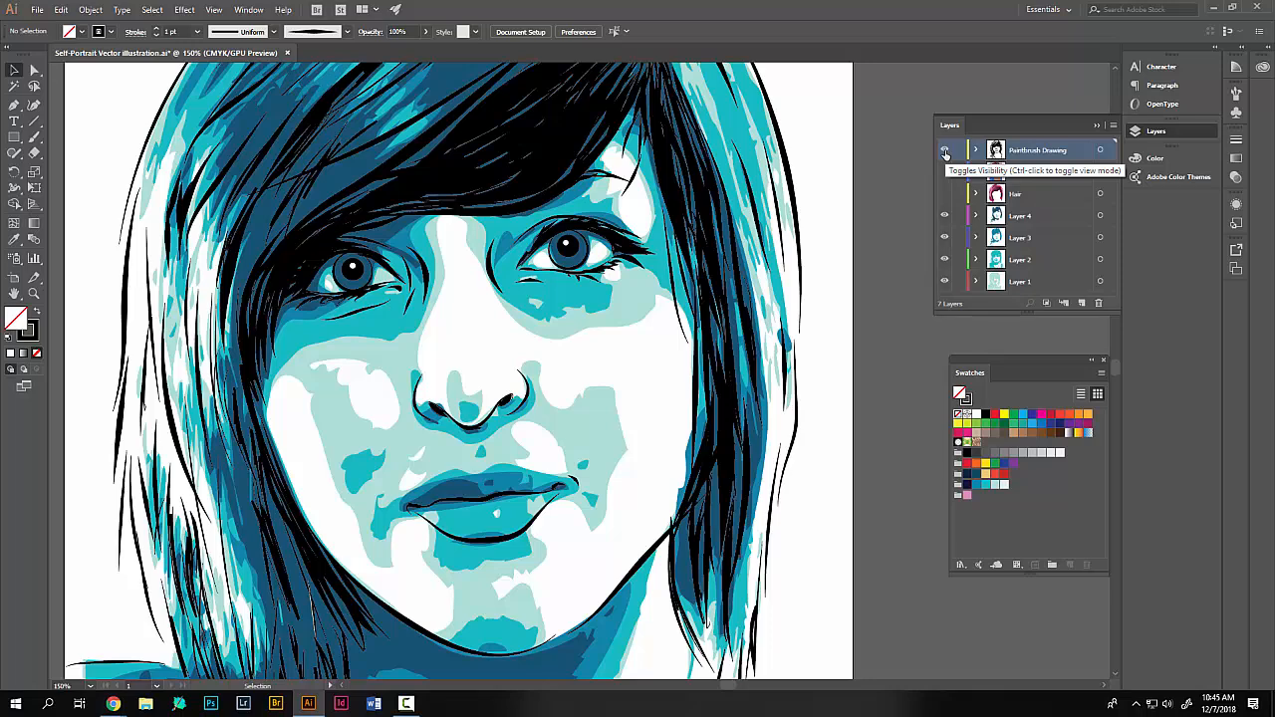
# - Hide the Paintbrush Drawing layer and show the Hair layer
pyautogui.click(945, 150)
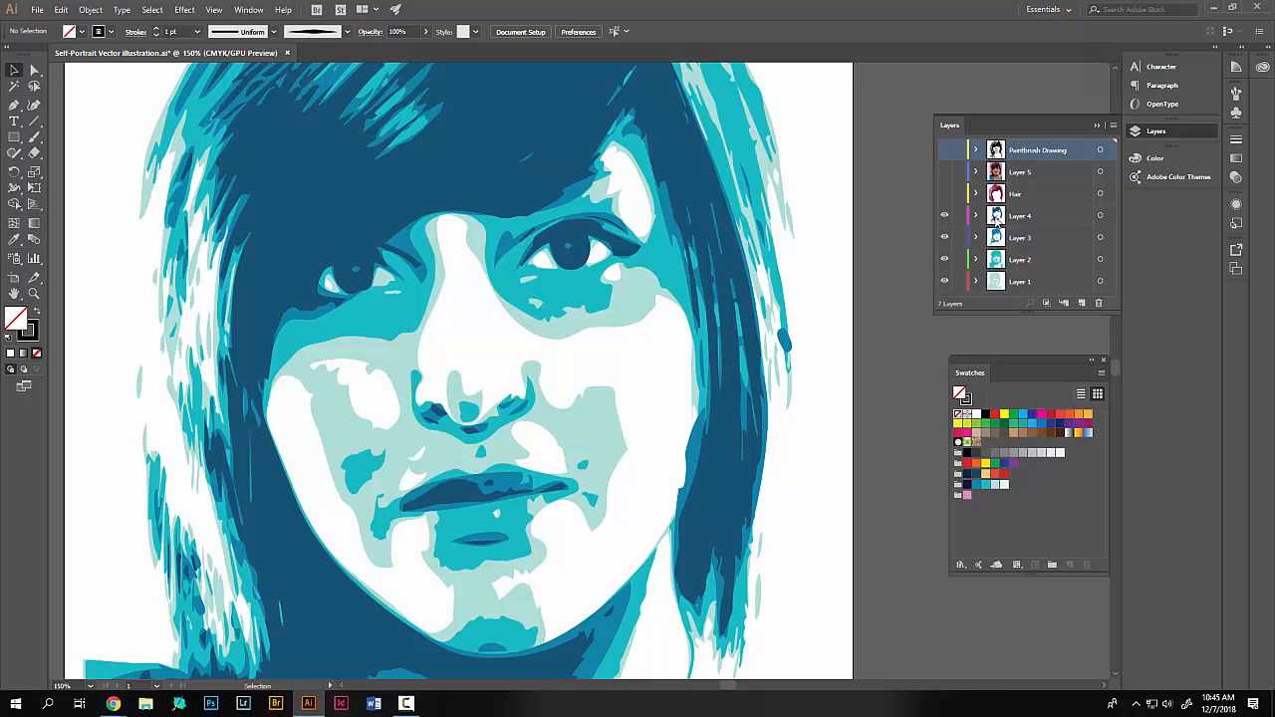
pyautogui.click(944, 196)
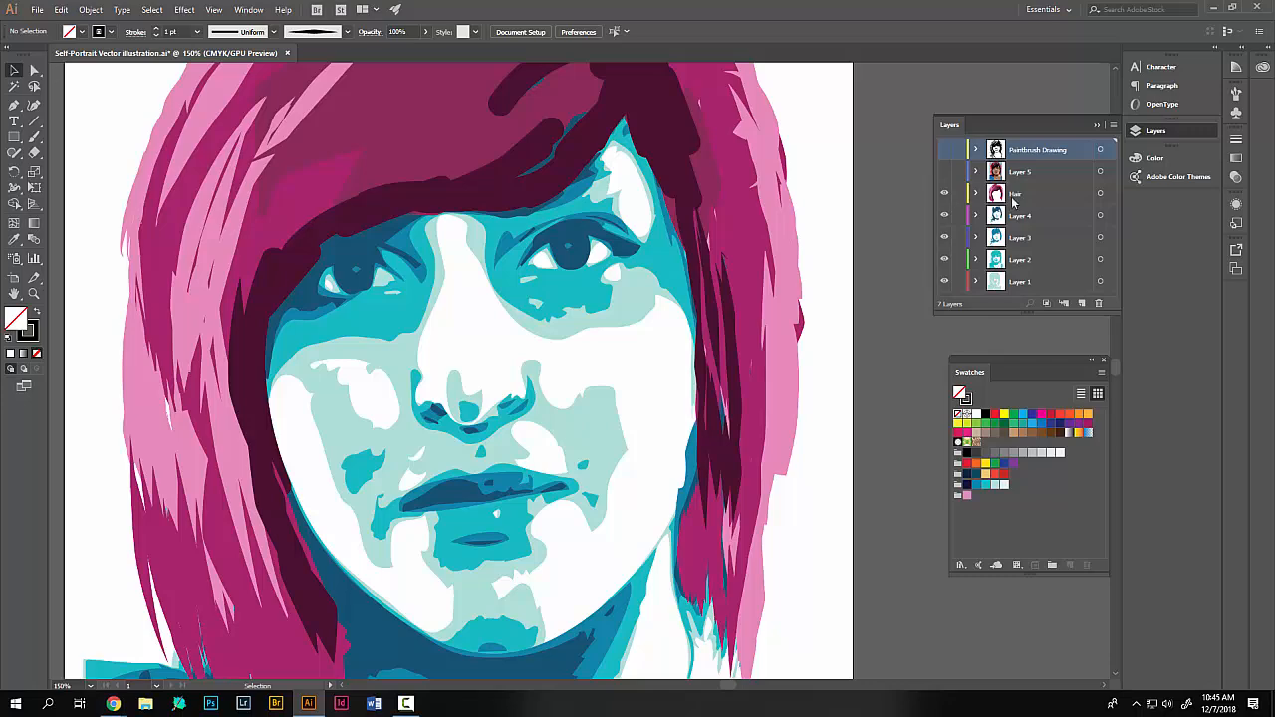
# - Select all artwork on the Hair layer and Layers 4, 3, 2 and 1 together, and copy it
pyautogui.click(1100, 194)
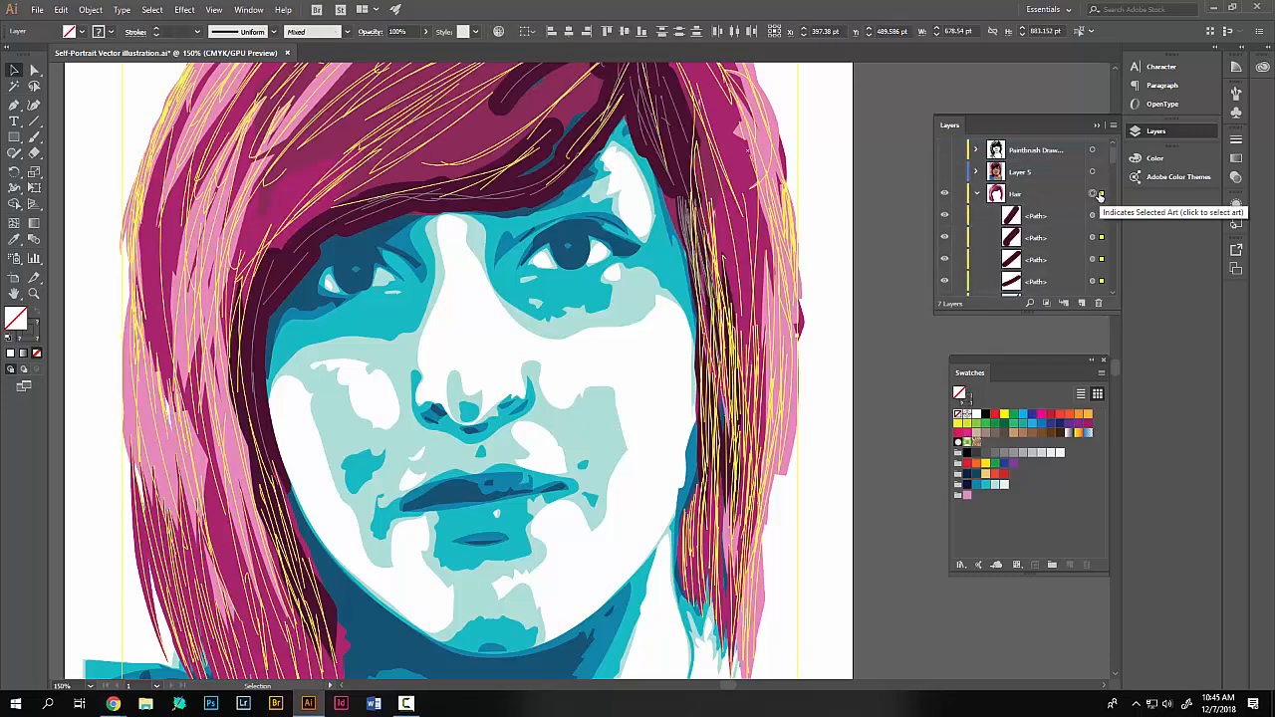
pyautogui.click(976, 194)
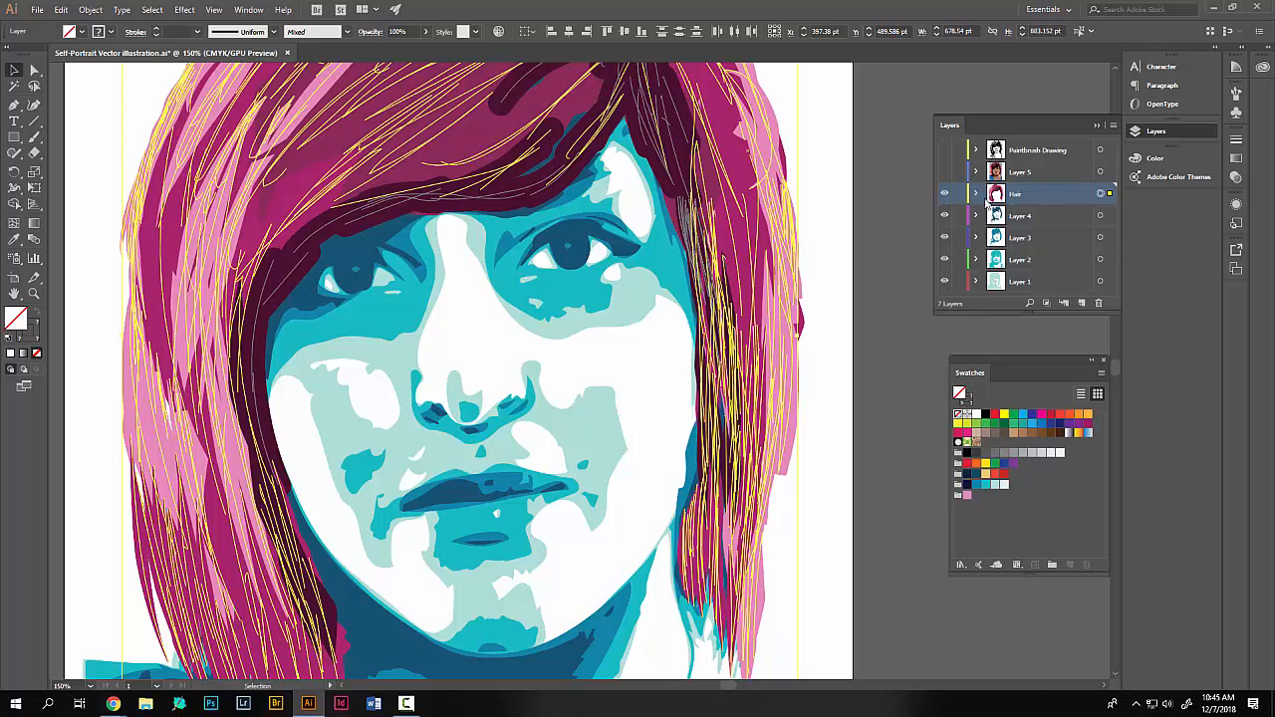
pyautogui.keyDown('shift'); pyautogui.click(1100, 215); pyautogui.keyUp('shift')
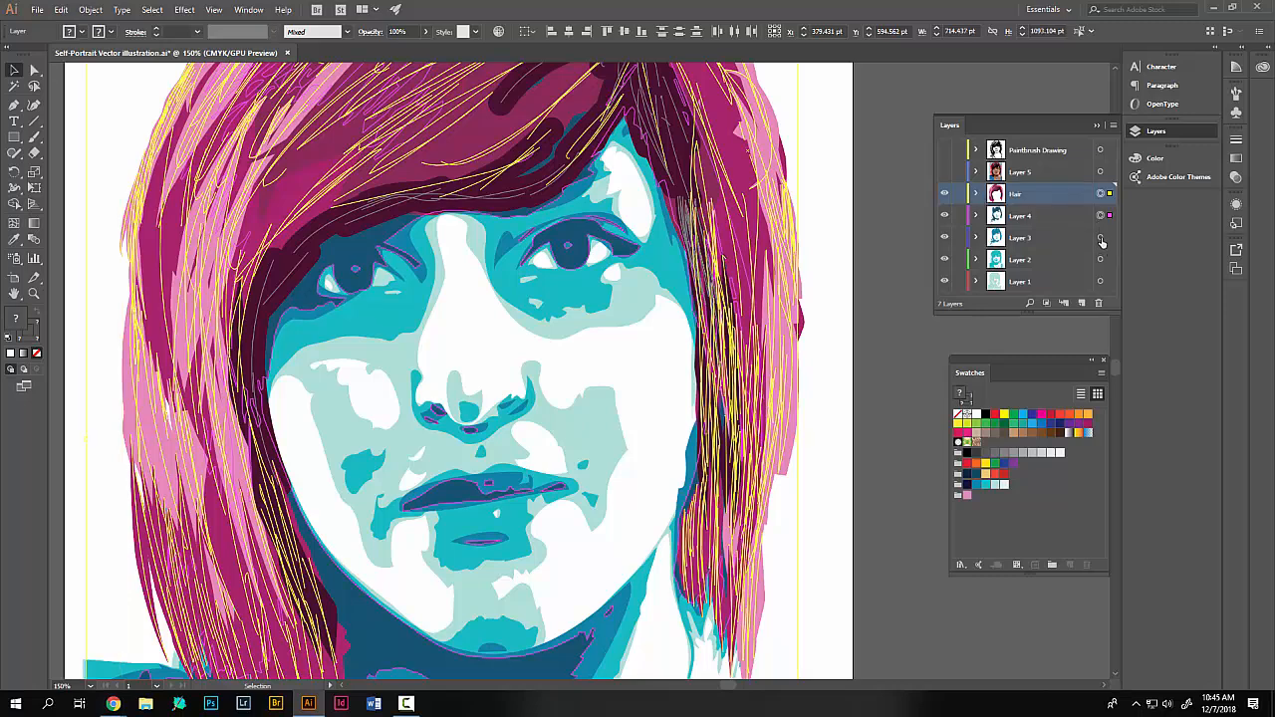
pyautogui.keyDown('shift'); pyautogui.click(1100, 237); pyautogui.keyUp('shift')
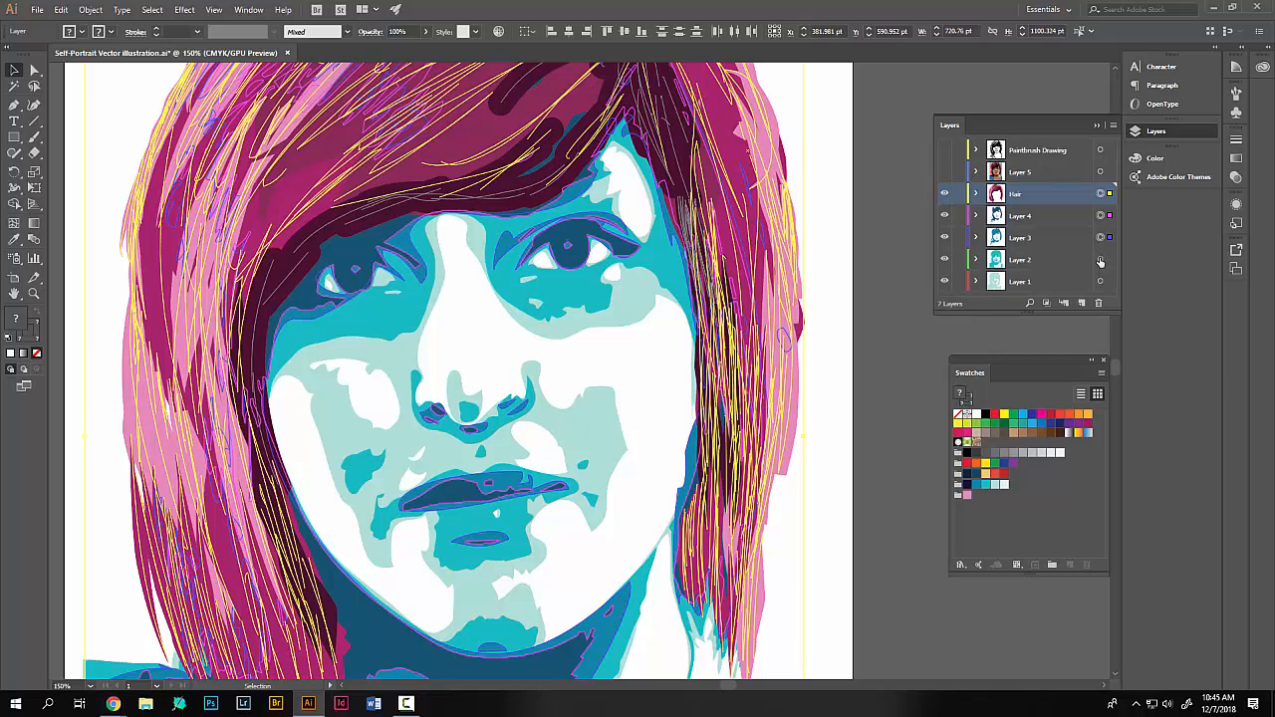
pyautogui.keyDown('shift'); pyautogui.click(1100, 259); pyautogui.keyUp('shift')
pyautogui.keyDown('shift'); pyautogui.click(1101, 282); pyautogui.keyUp('shift')
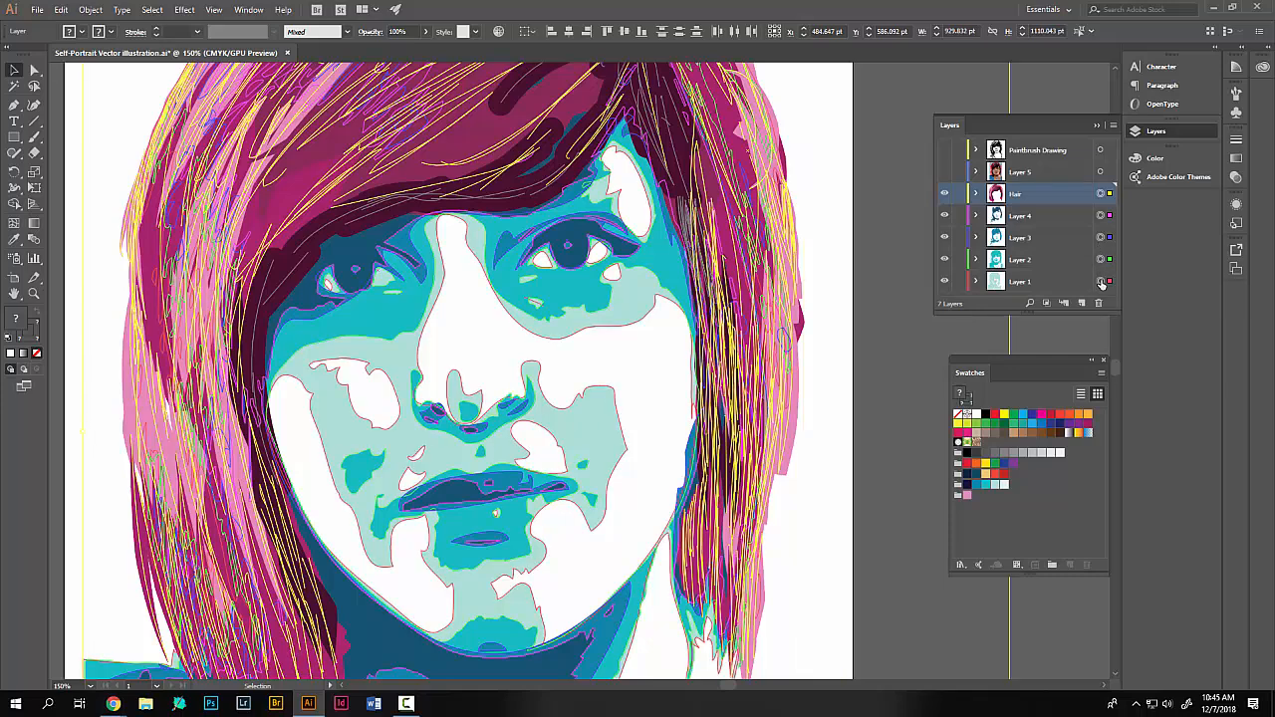
pyautogui.click(60, 9)
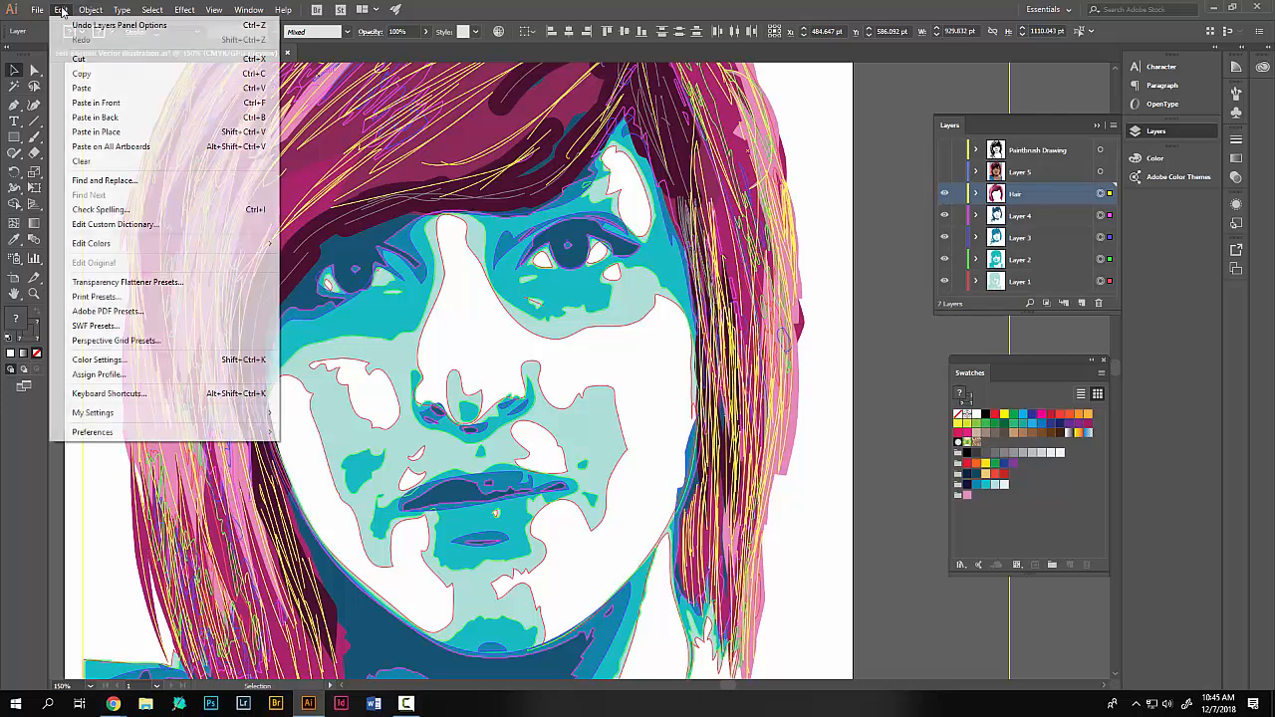
pyautogui.click(82, 74)
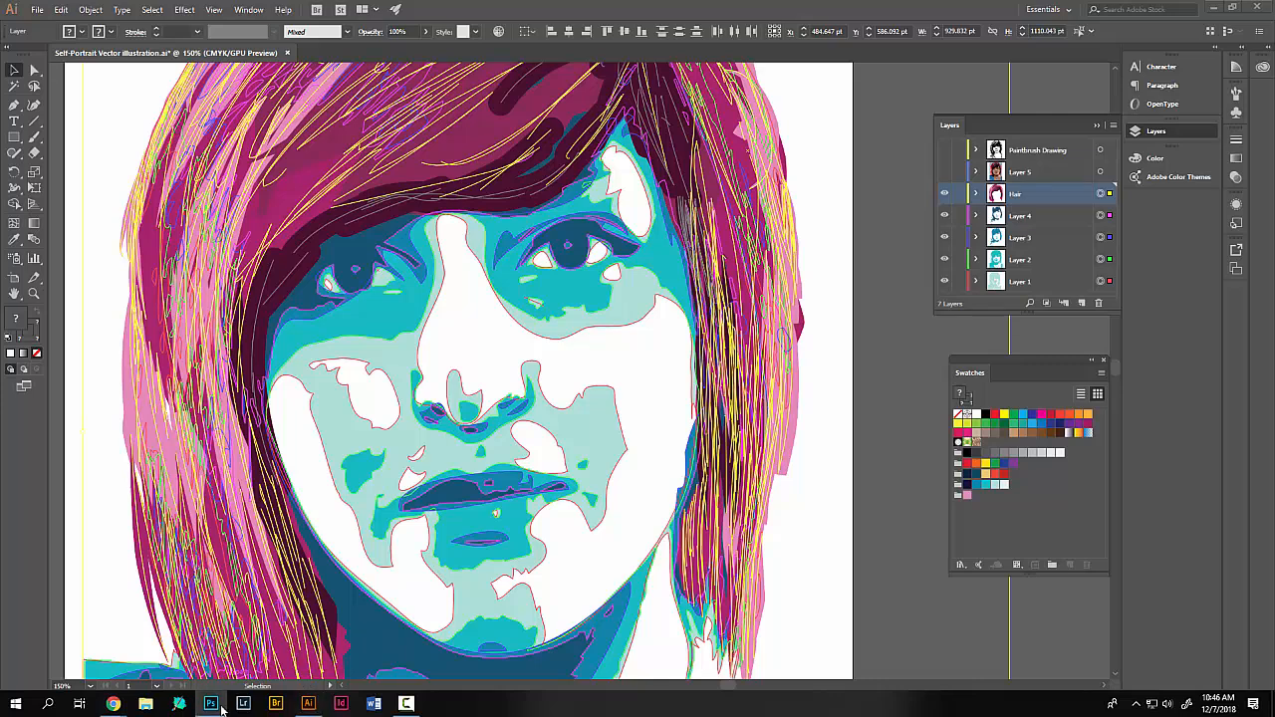
# - Switch to Photoshop and create a portrait Tabloid document, 11 x 17 in at 300 ppi, in RGB Color with a white background
pyautogui.click(223, 706)
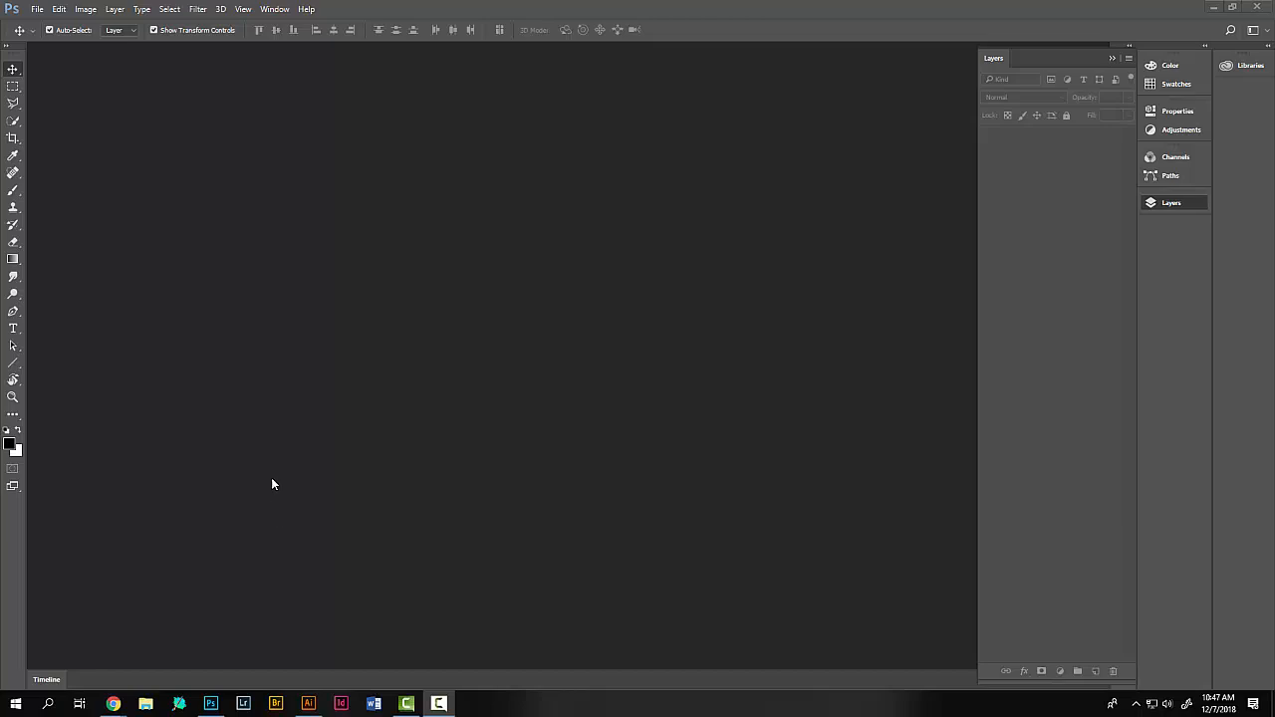
pyautogui.click(37, 9)
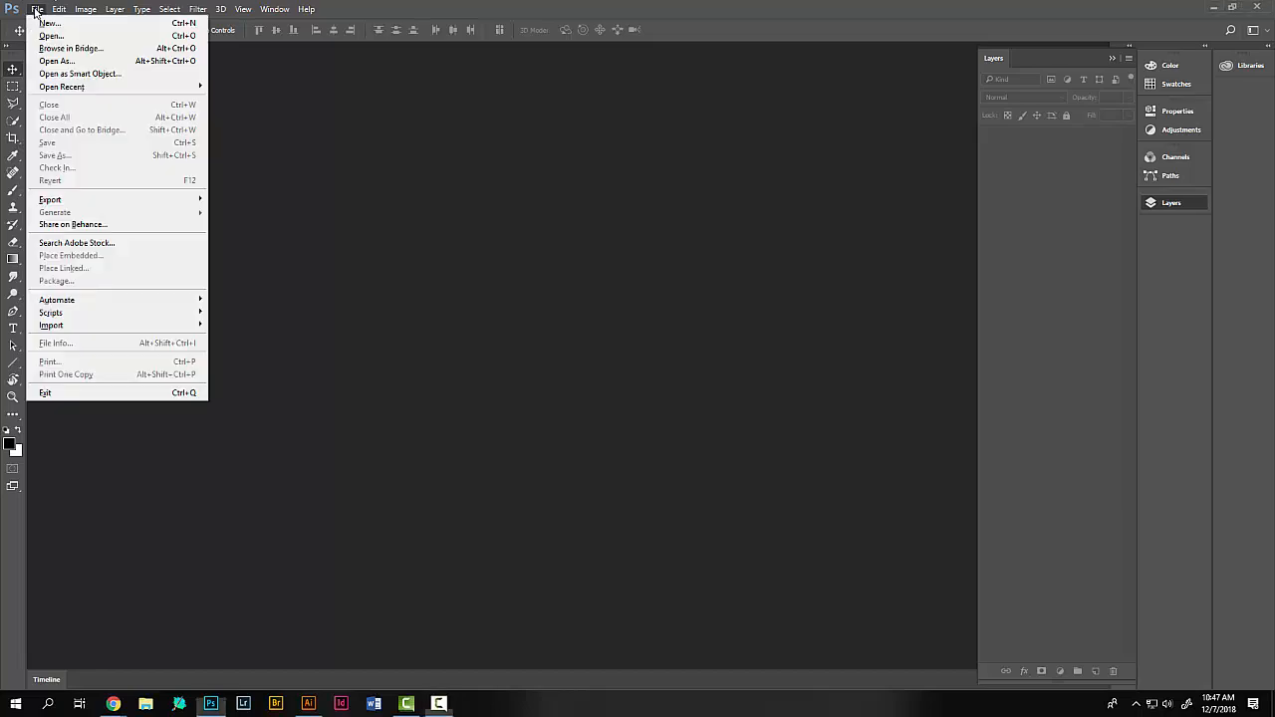
pyautogui.click(48, 22)
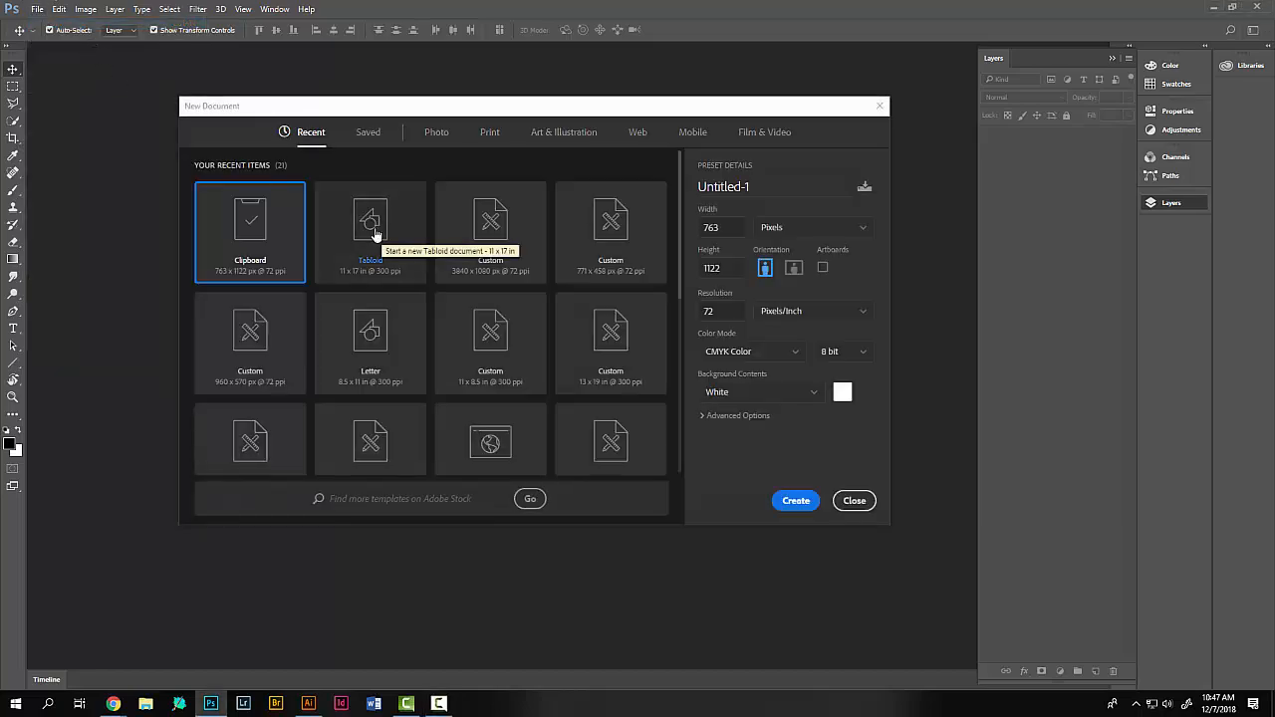
pyautogui.click(368, 270)
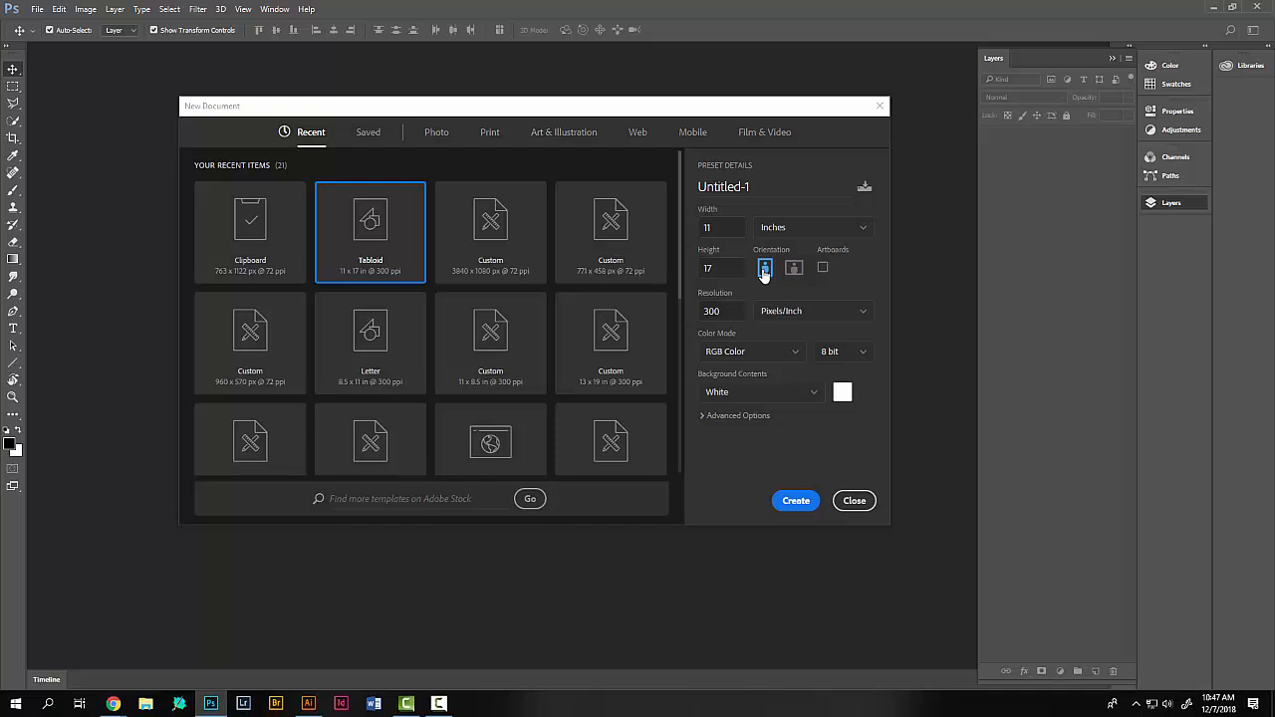
pyautogui.click(797, 501)
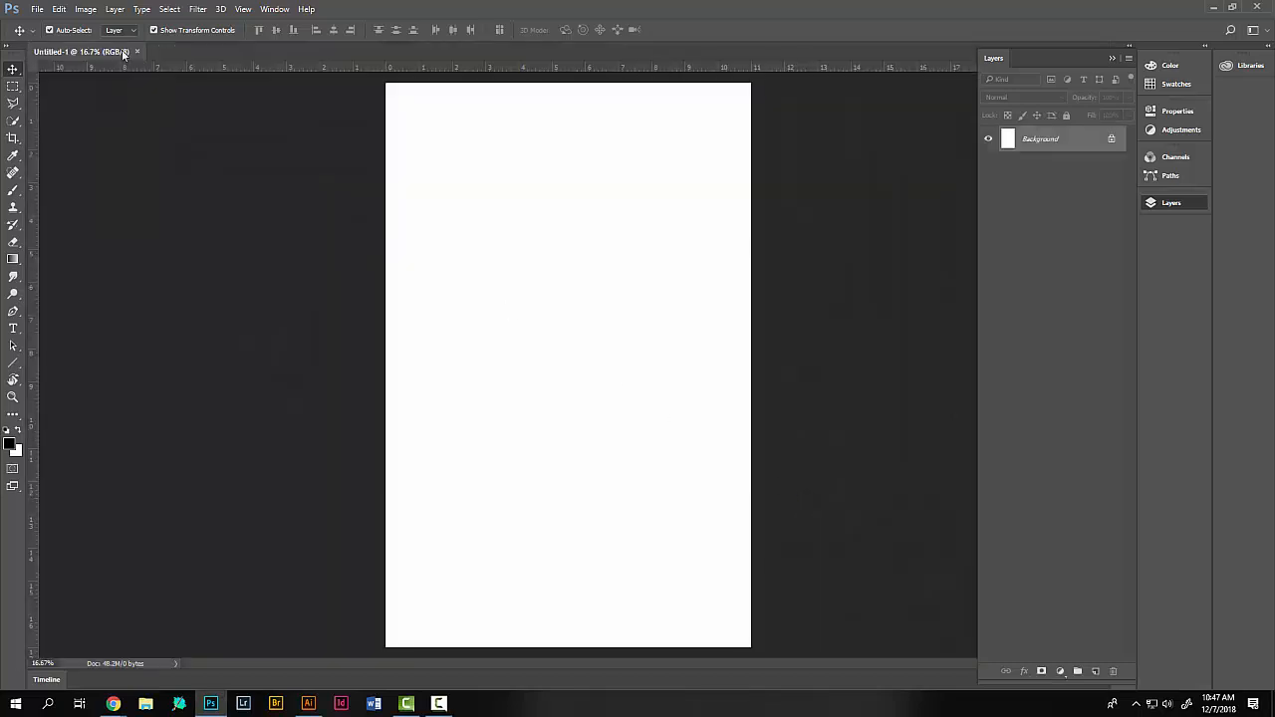
# - Paste the copied portrait artwork as a Smart Object and commit its placement on the page
pyautogui.click(65, 11)
pyautogui.click(68, 124)
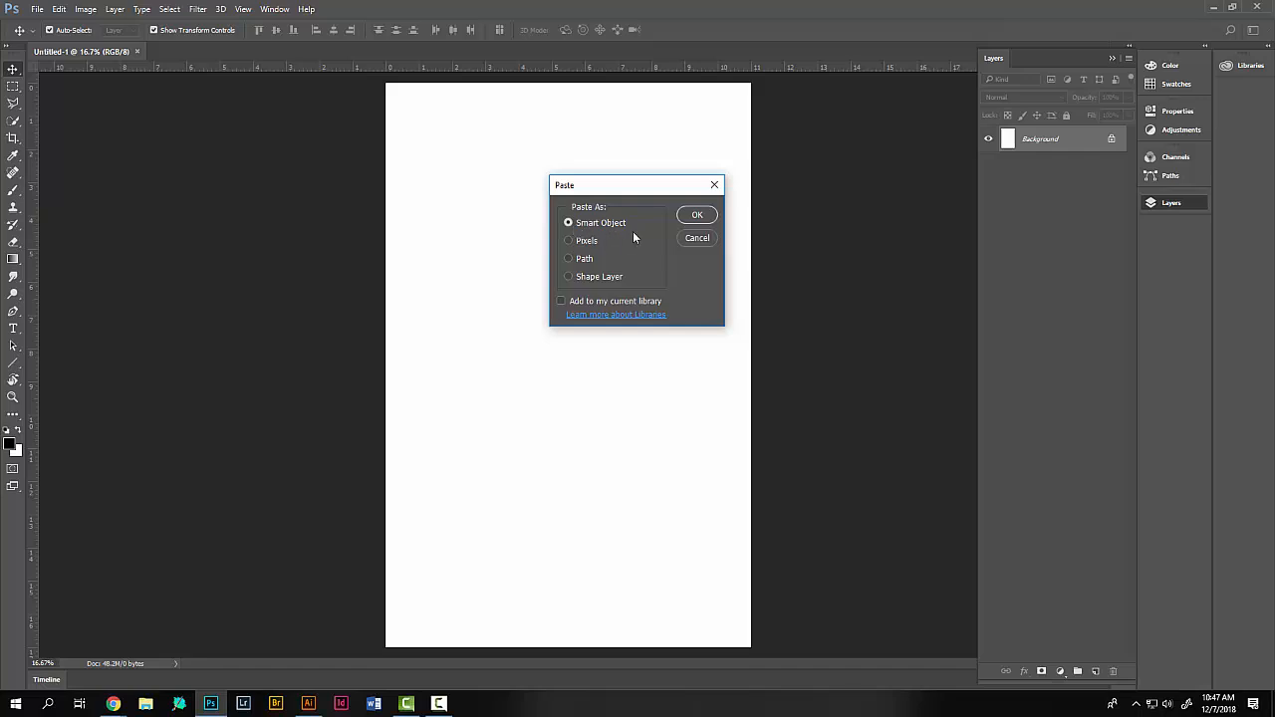
pyautogui.click(699, 216)
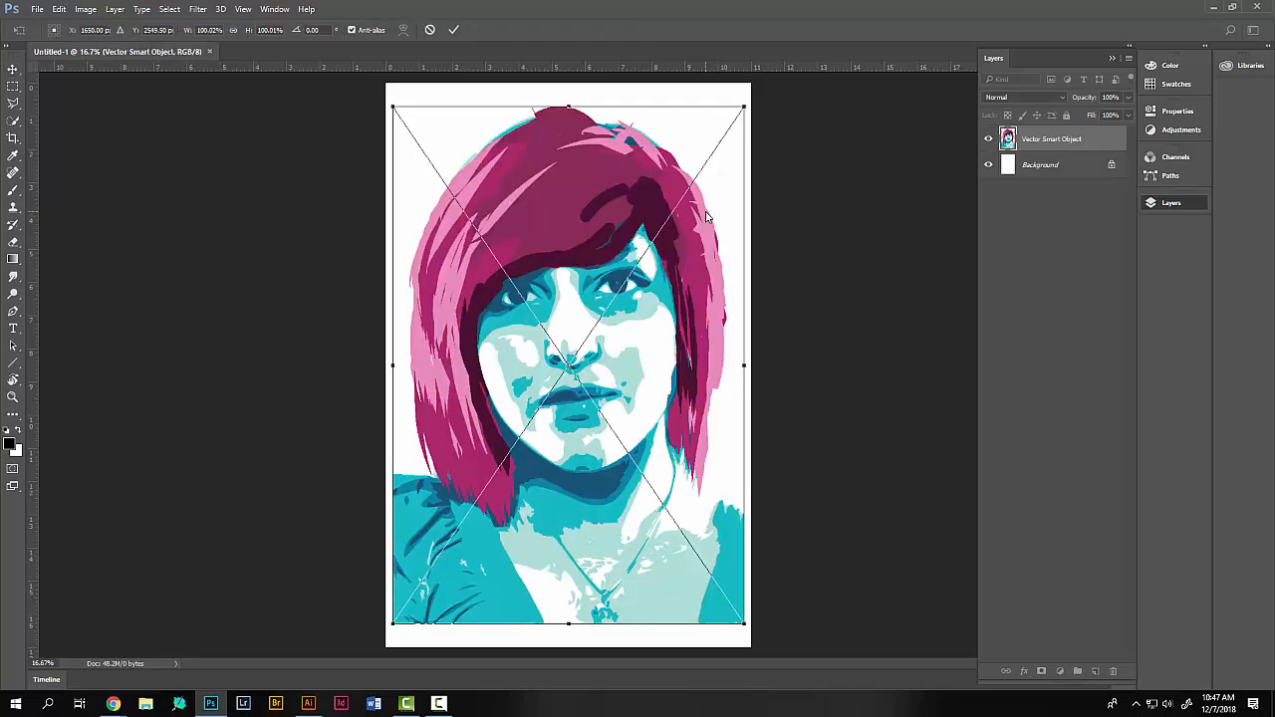
pyautogui.click(454, 31)
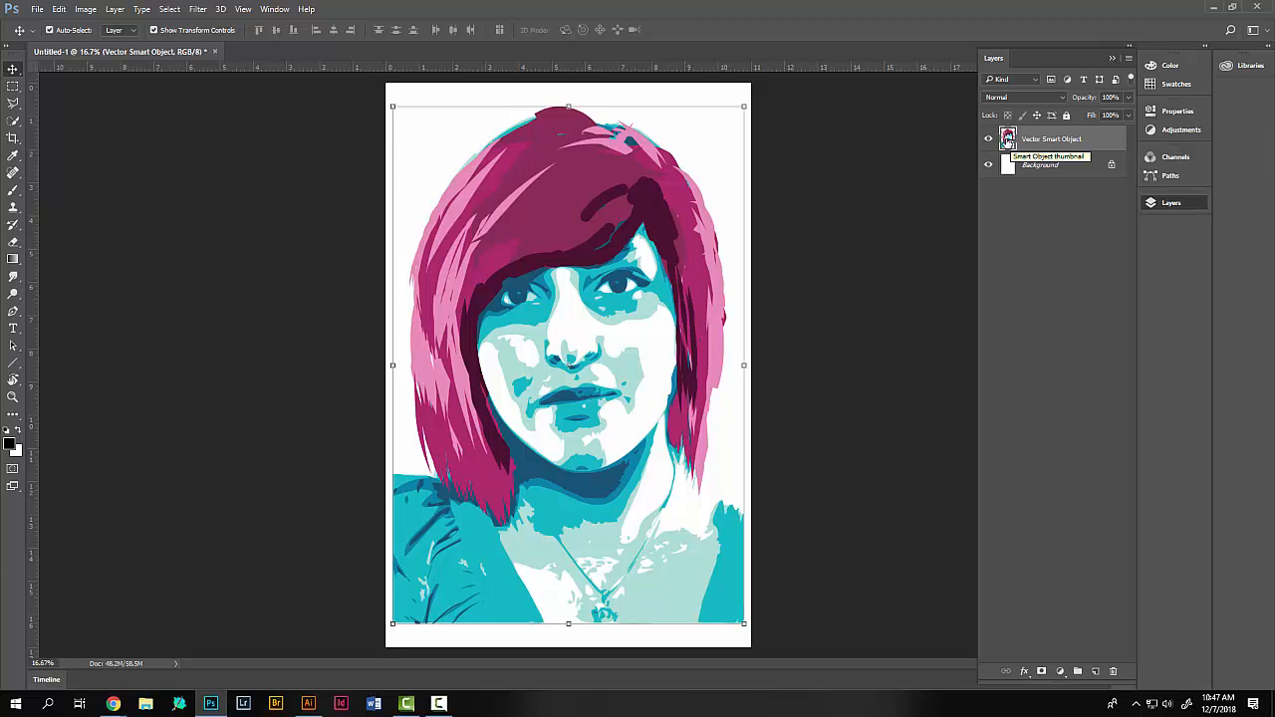
# - Load the Vector Smart Object layer's outline as a selection and add a new empty layer above it
pyautogui.press('ctrl')
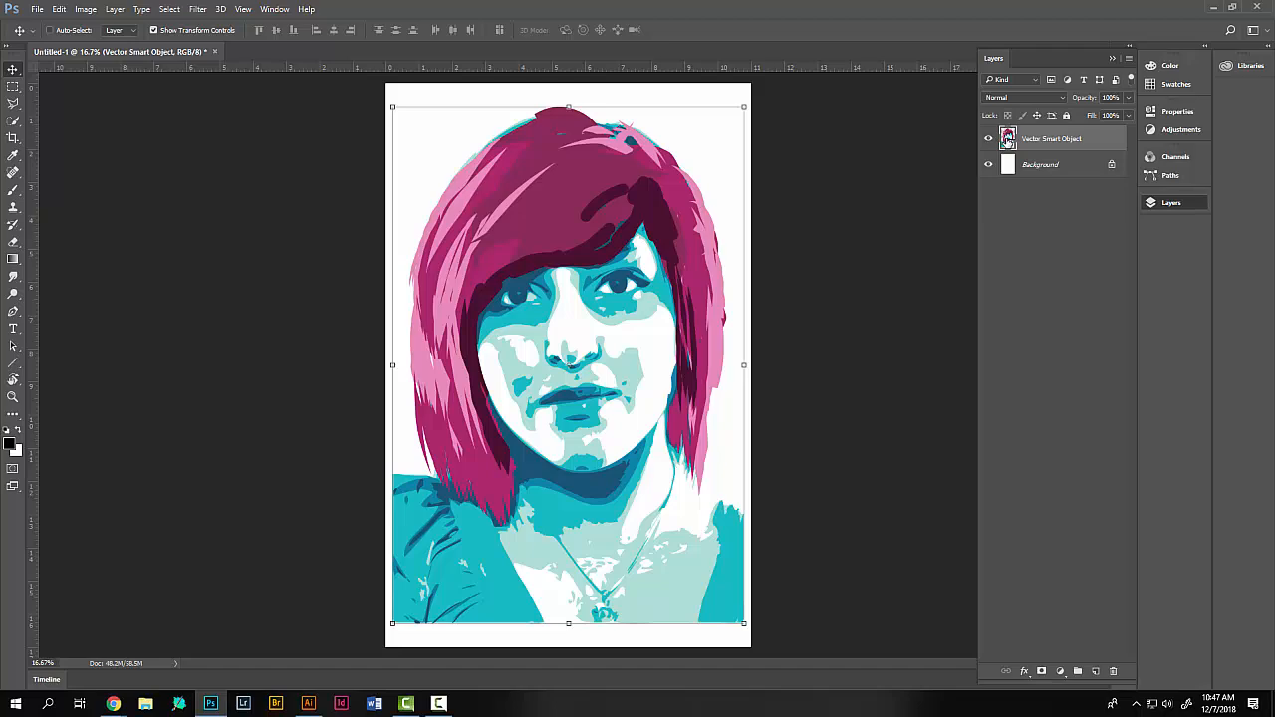
pyautogui.keyDown('ctrl'); pyautogui.click(1007, 139); pyautogui.keyUp('ctrl')
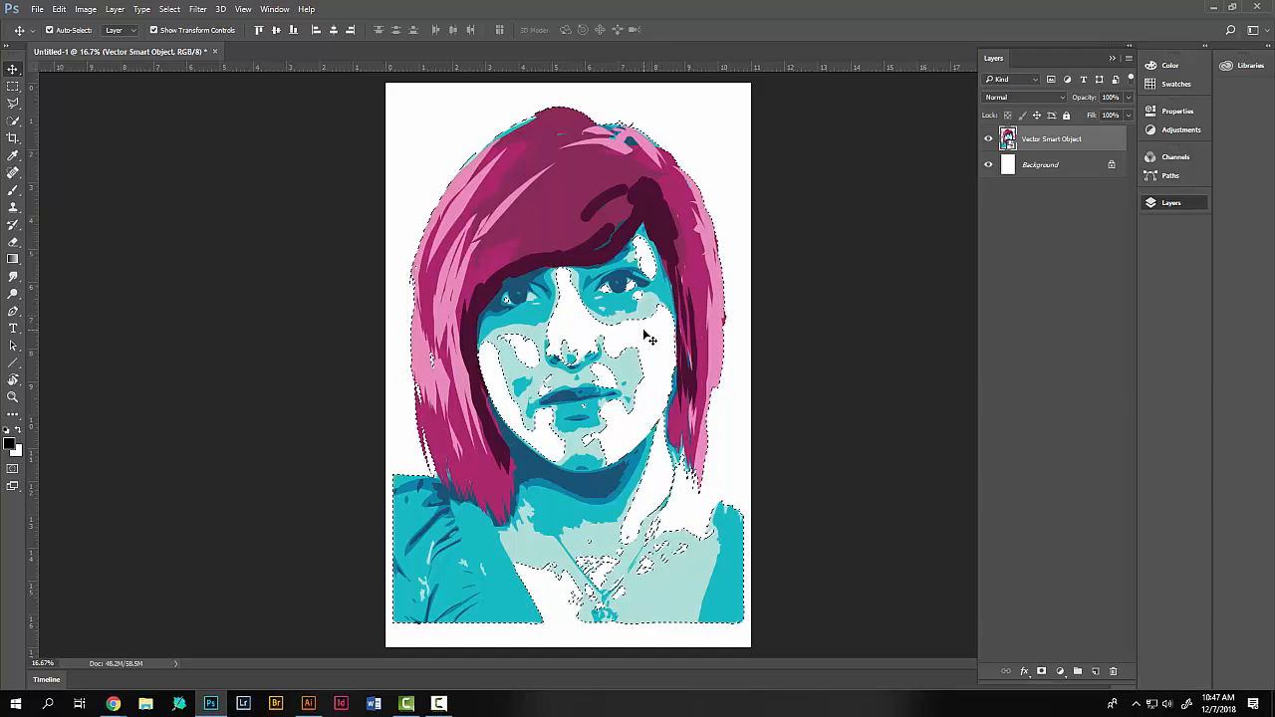
pyautogui.click(1095, 674)
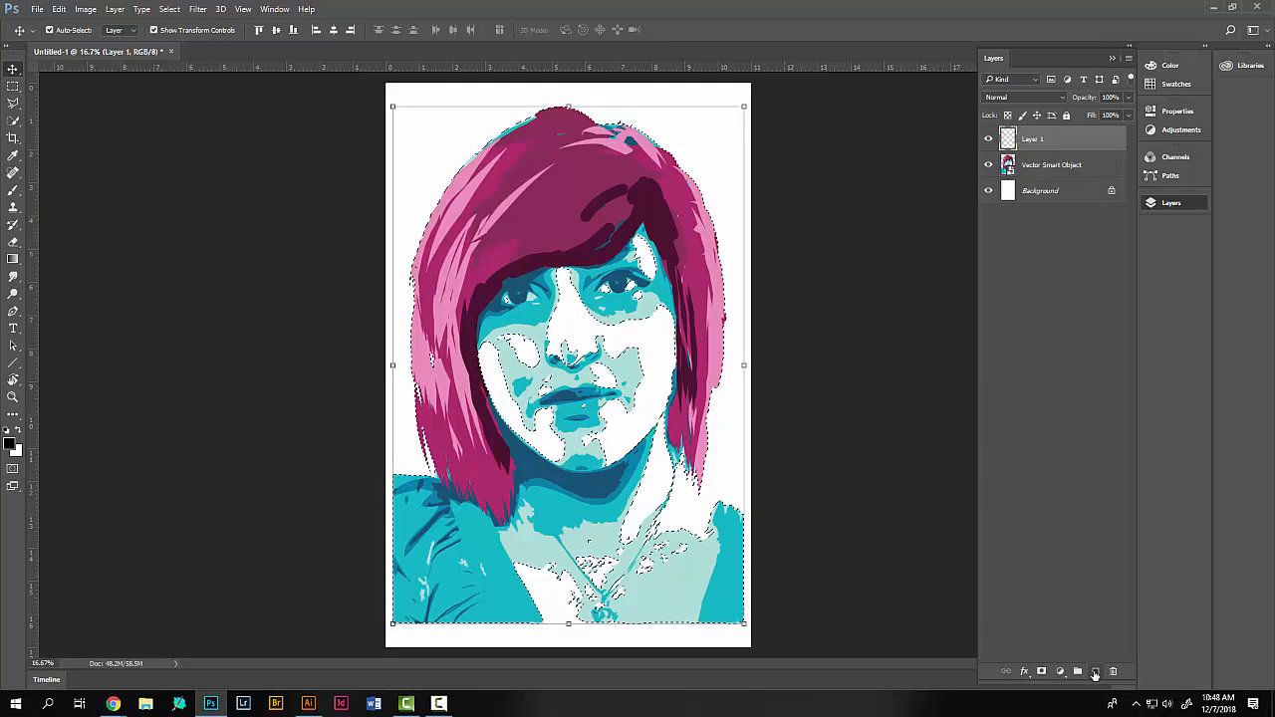
# - Start a Fill on the new layer with Pattern as the contents and show the custom pattern choices
pyautogui.click(61, 9)
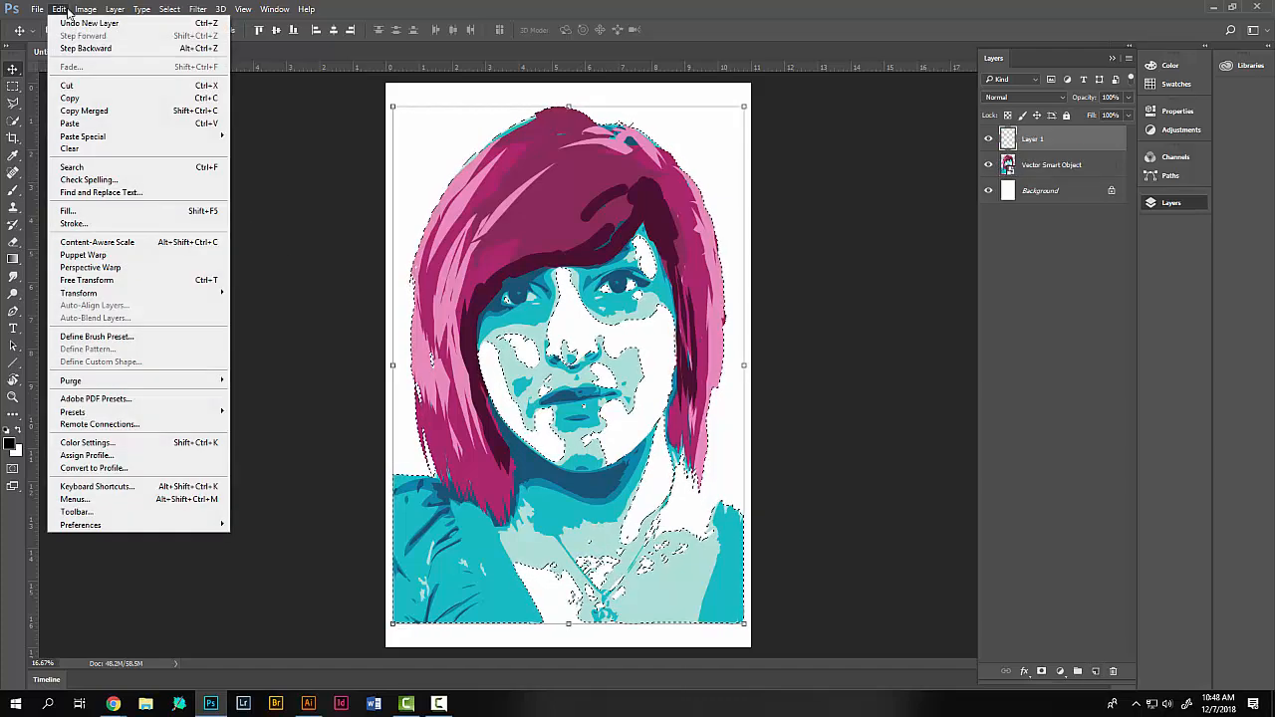
pyautogui.click(86, 210)
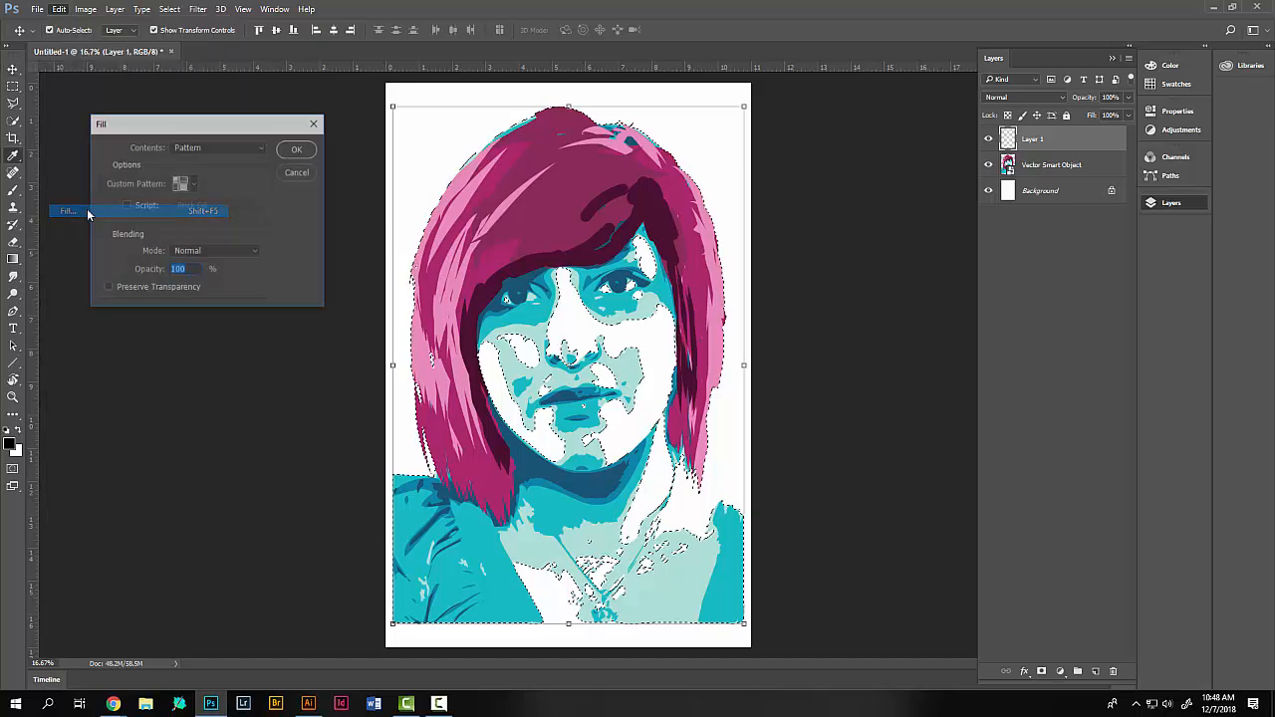
pyautogui.click(247, 142)
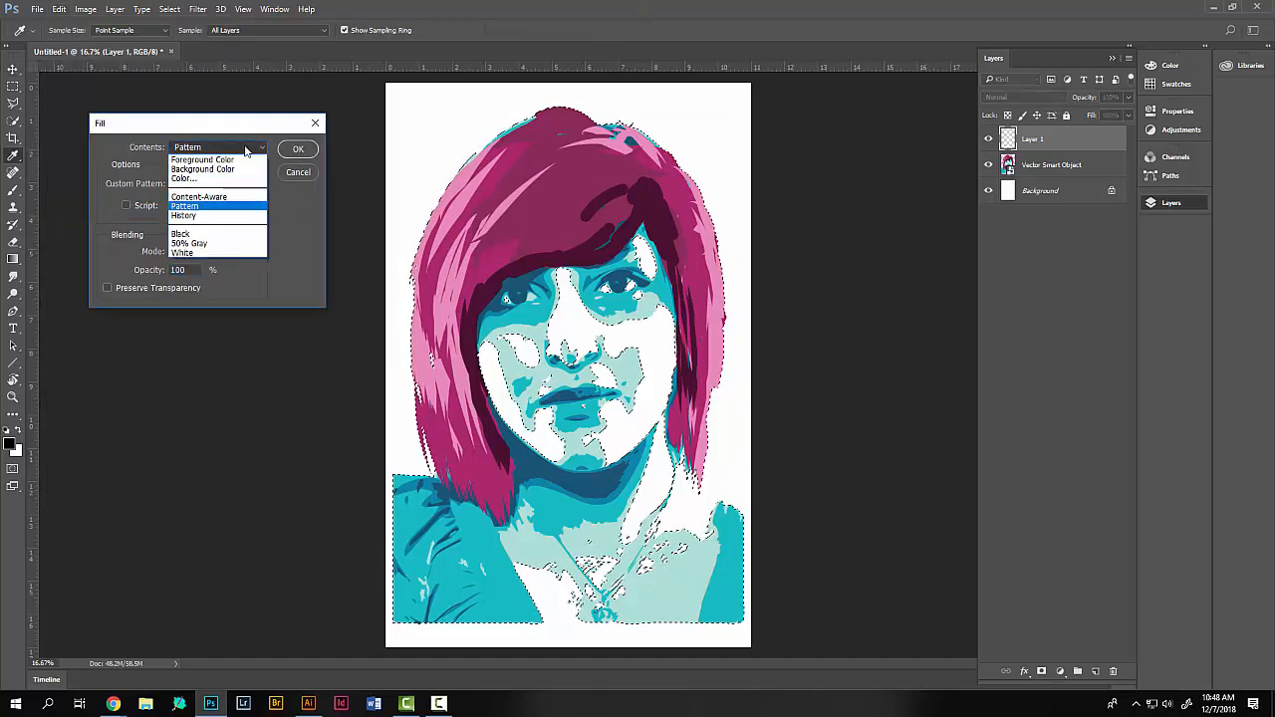
pyautogui.click(223, 208)
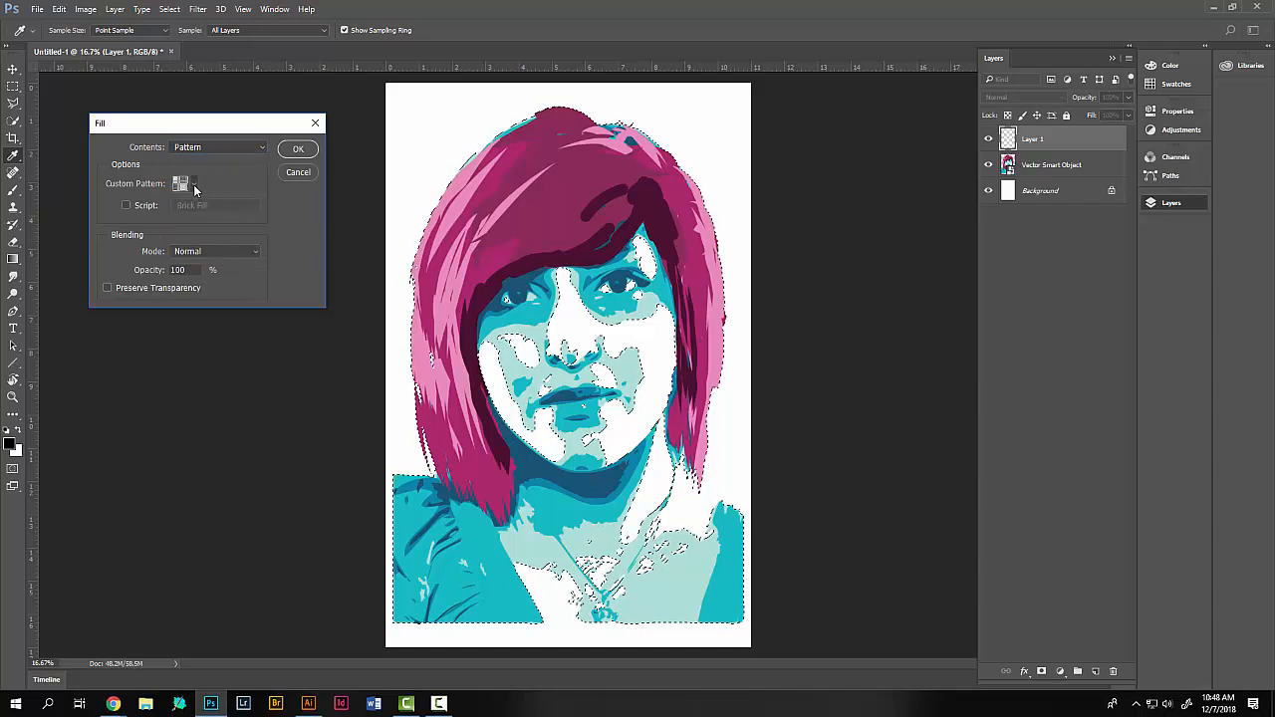
pyautogui.click(193, 185)
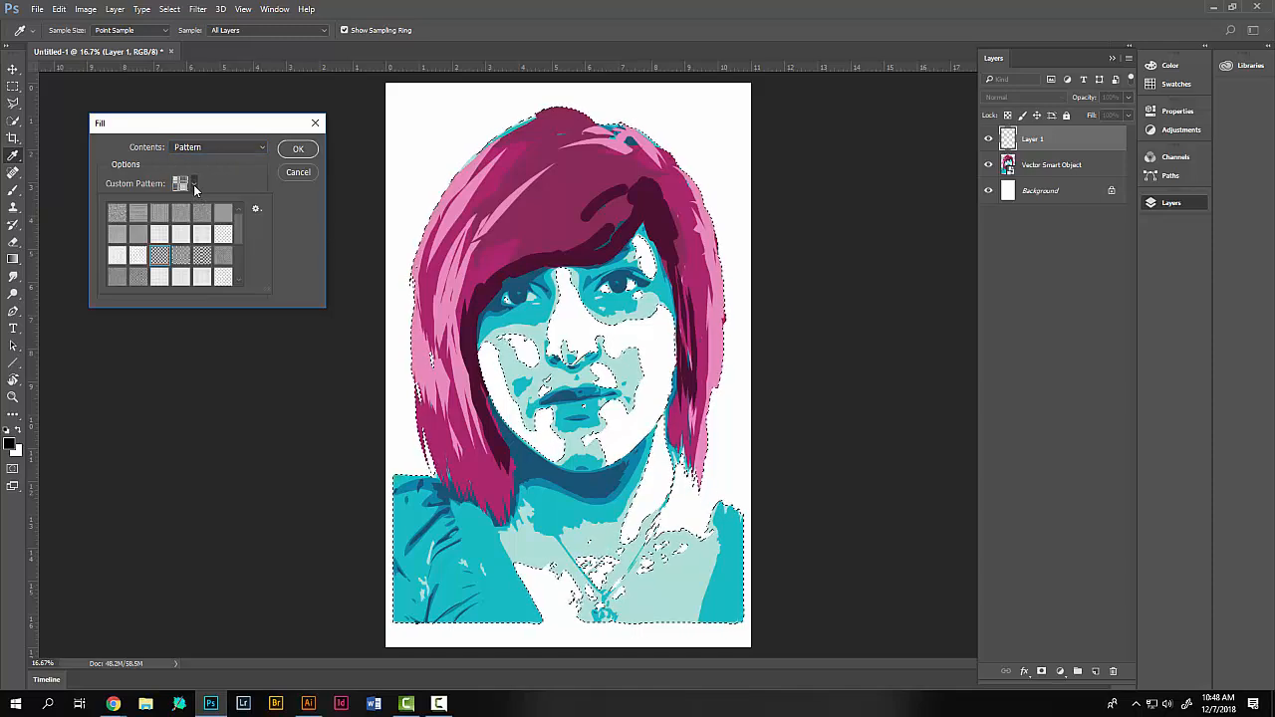
pyautogui.click(256, 214)
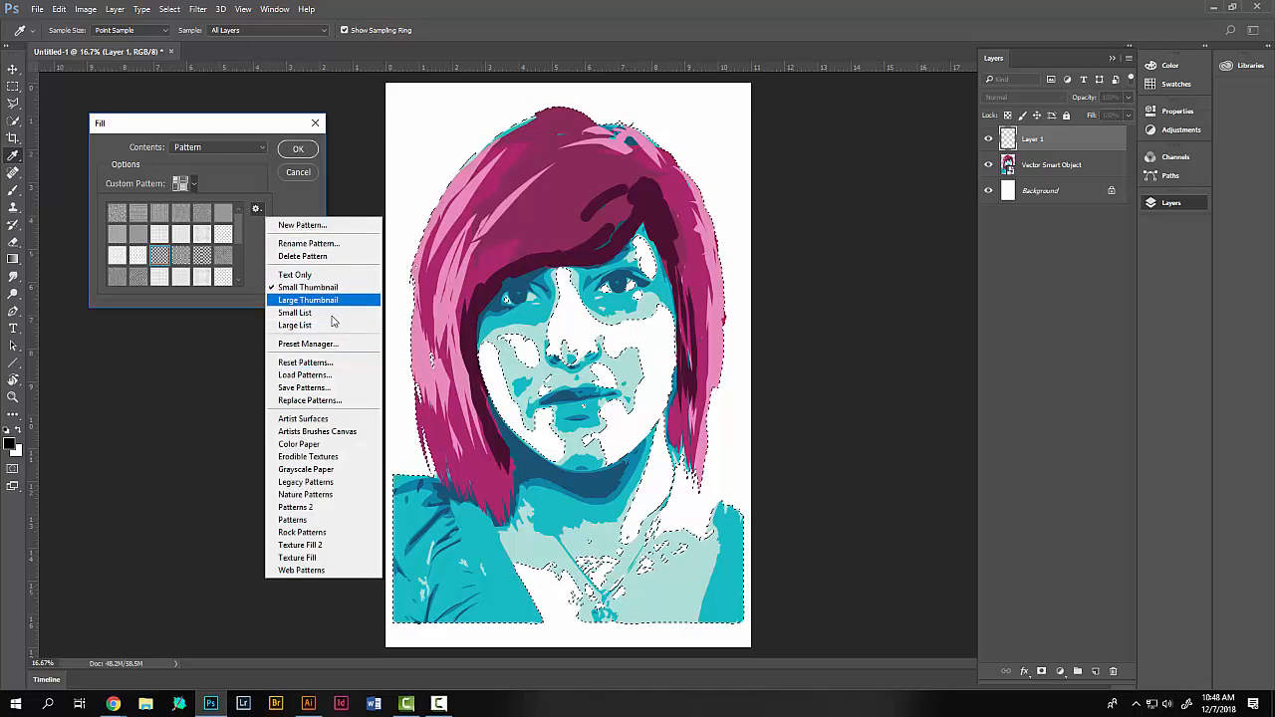
pyautogui.click(330, 376)
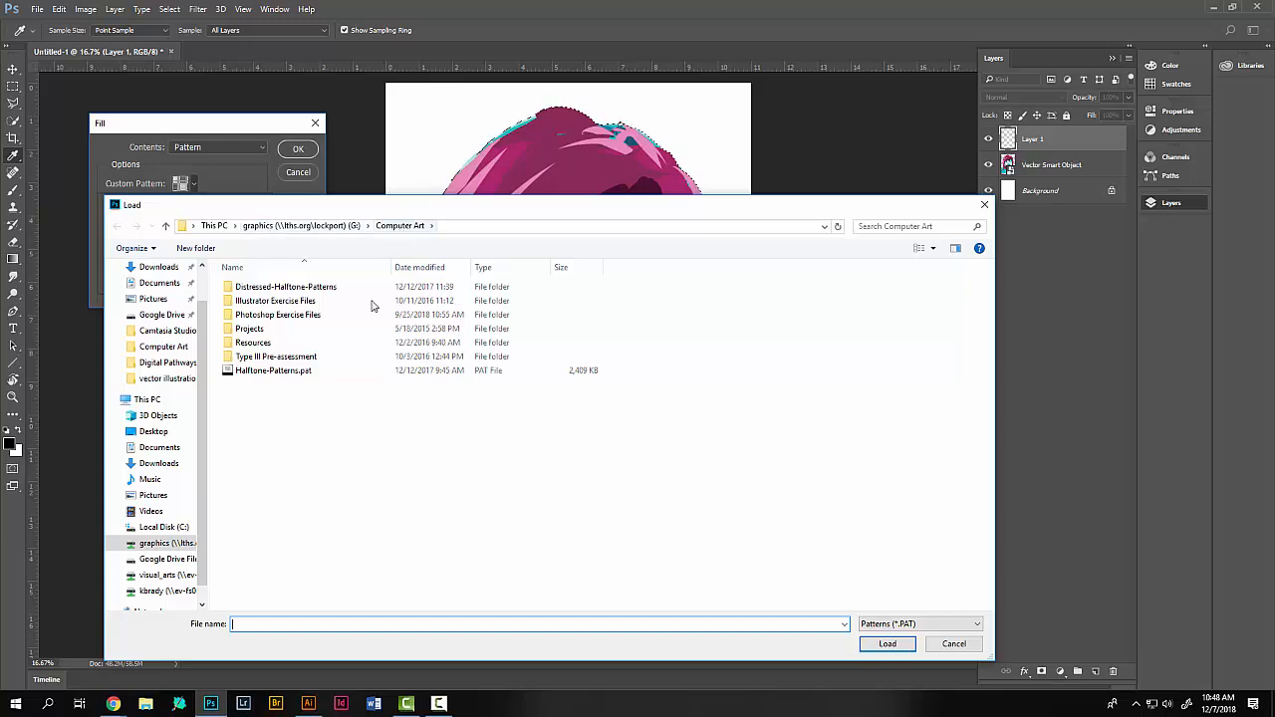
pyautogui.click(289, 373)
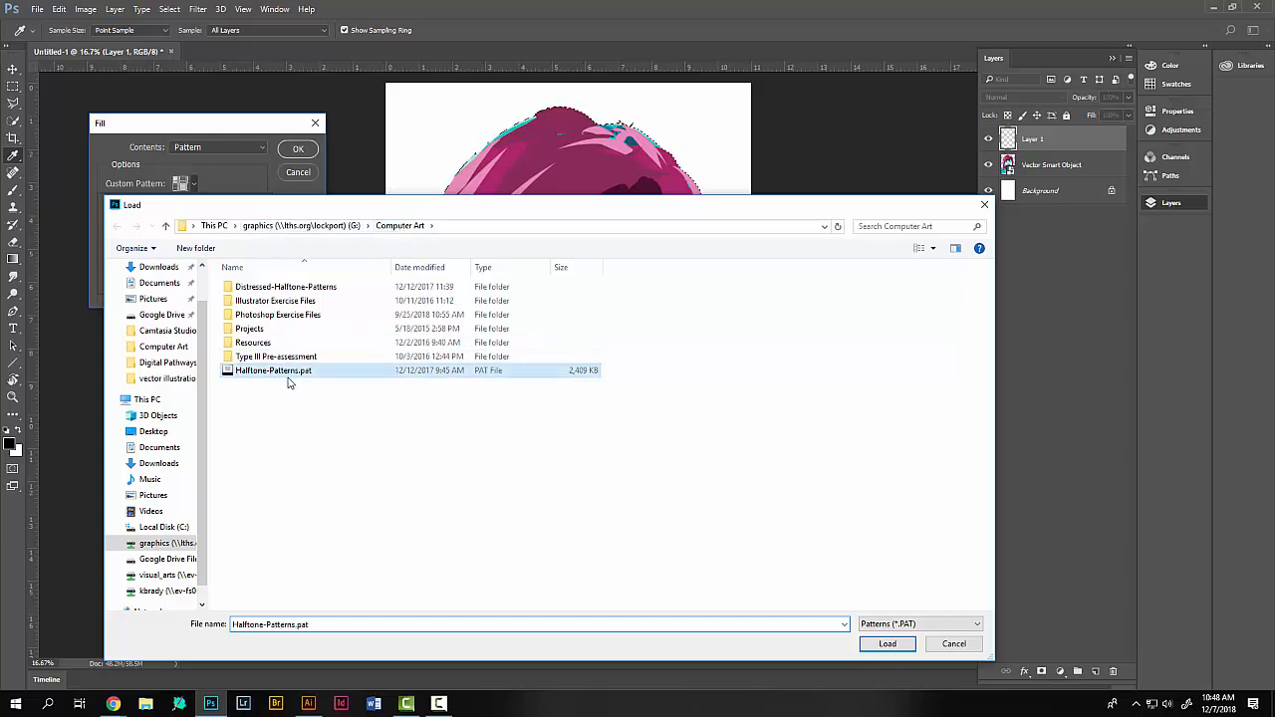
pyautogui.click(954, 645)
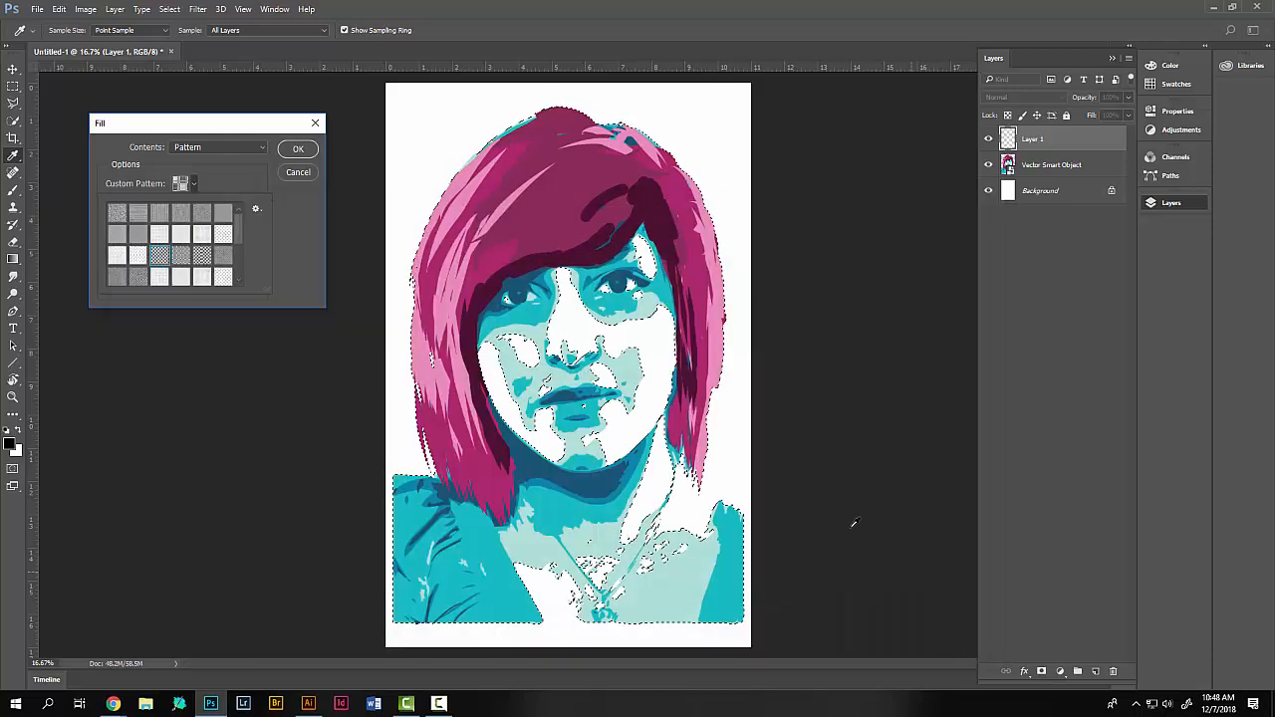
# - Choose the B.SG Halftone Heavy L pattern and fill the selection on the new layer with it at 100% opacity in Normal mode
pyautogui.moveTo(239, 230); pyautogui.dragTo(237, 262)
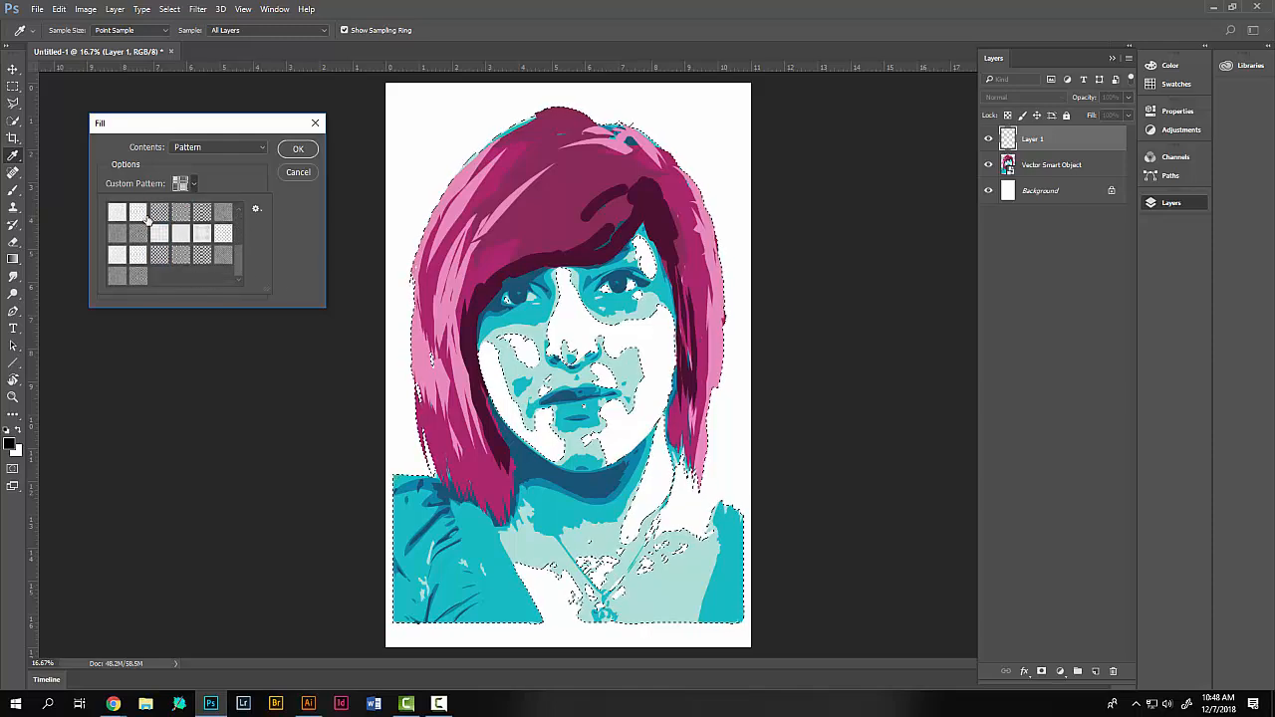
pyautogui.click(181, 213)
pyautogui.click(202, 213)
pyautogui.scroll(1, 239, 264)
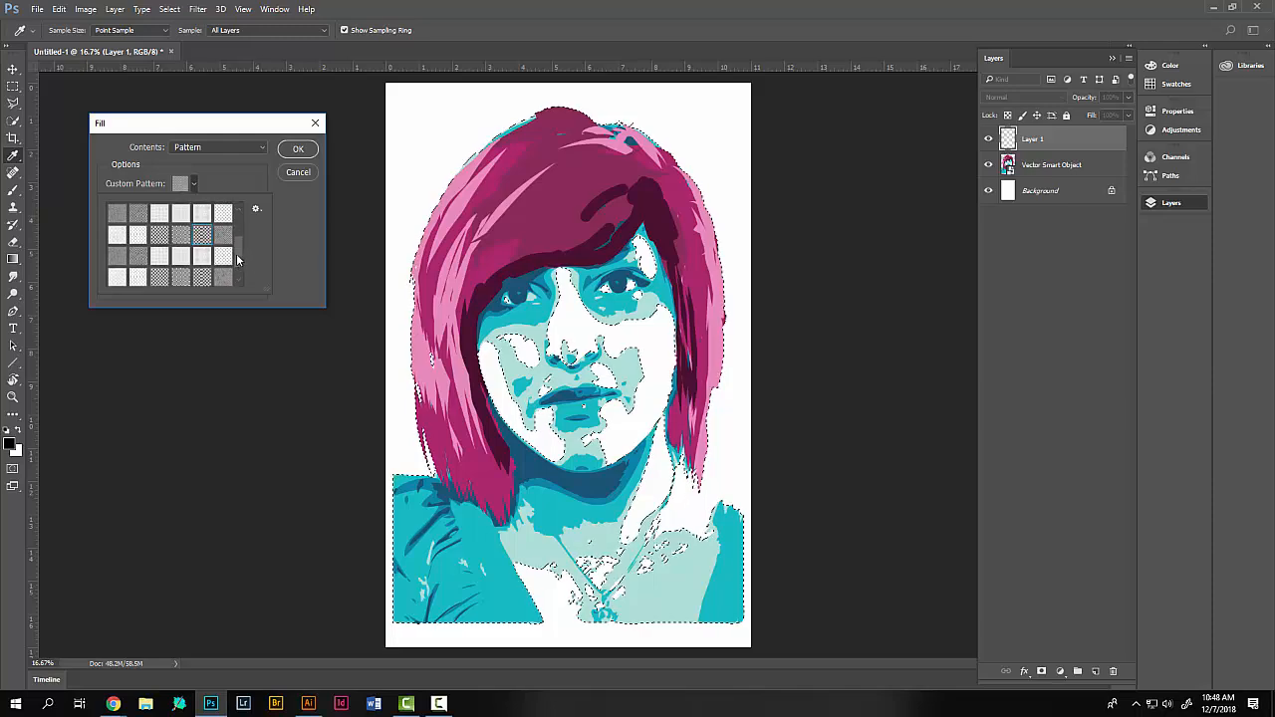
pyautogui.click(161, 236)
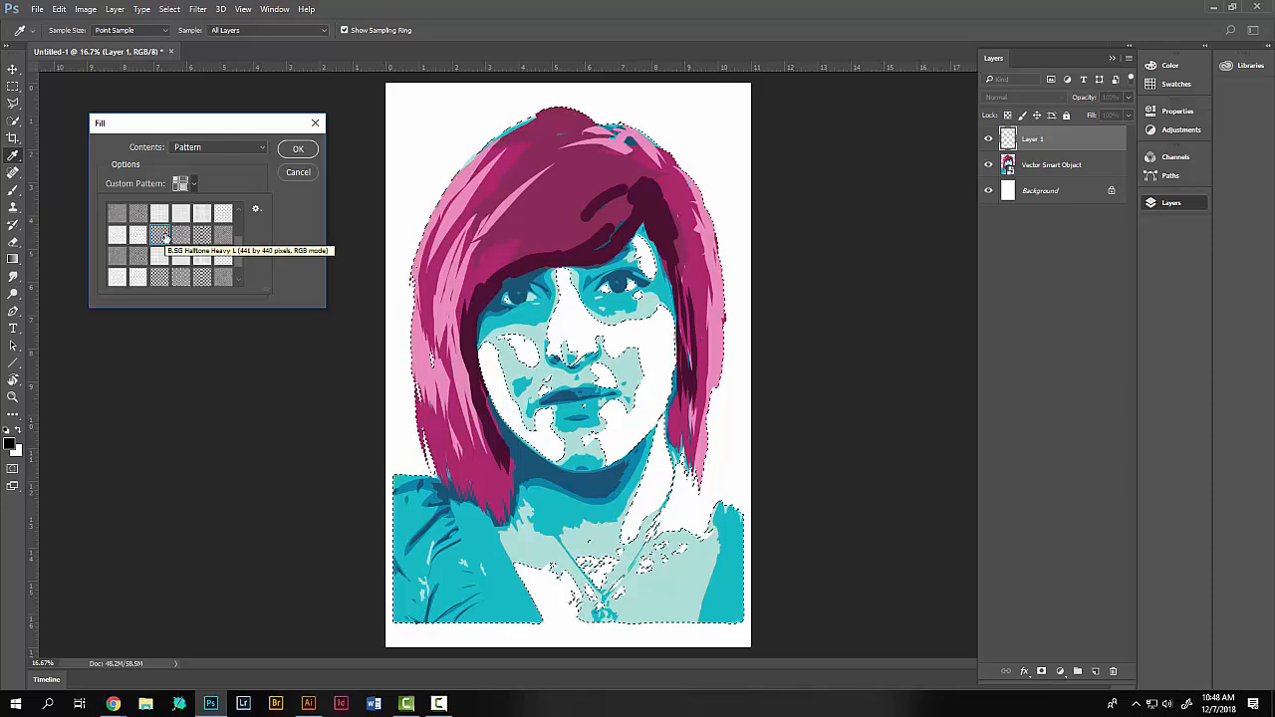
pyautogui.click(306, 150)
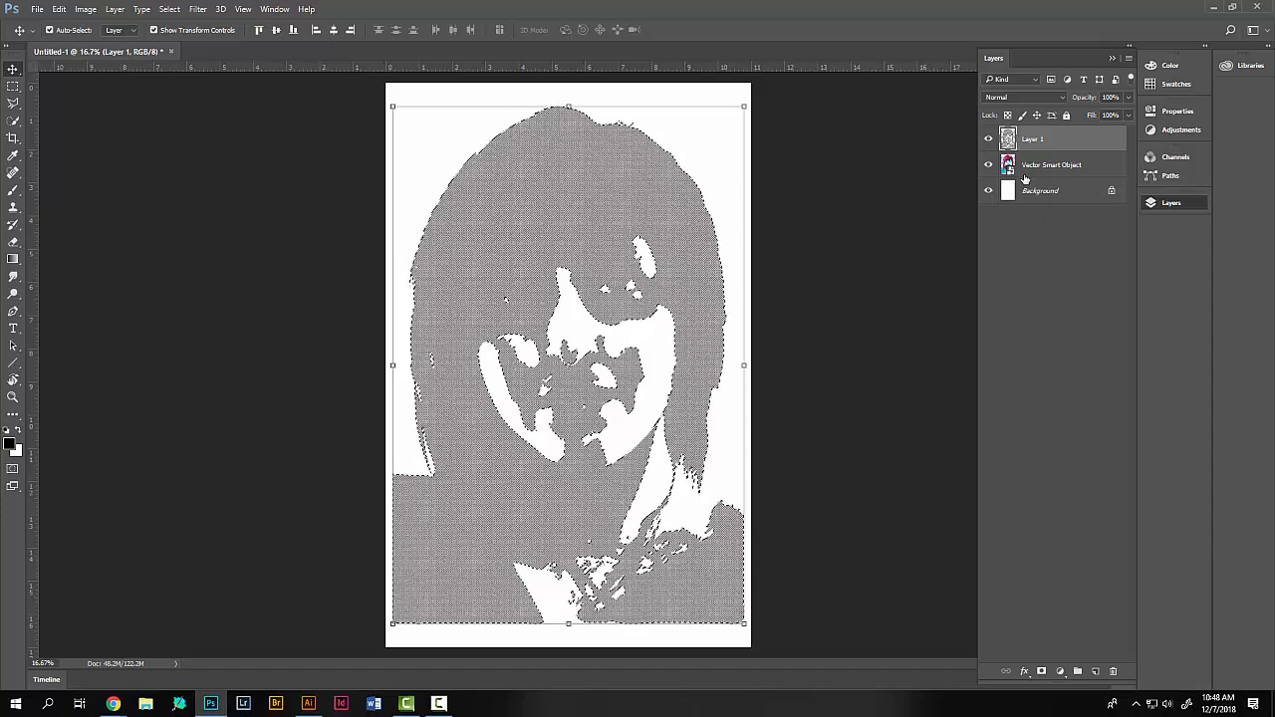
pyautogui.hotkey('ctrl', '+')
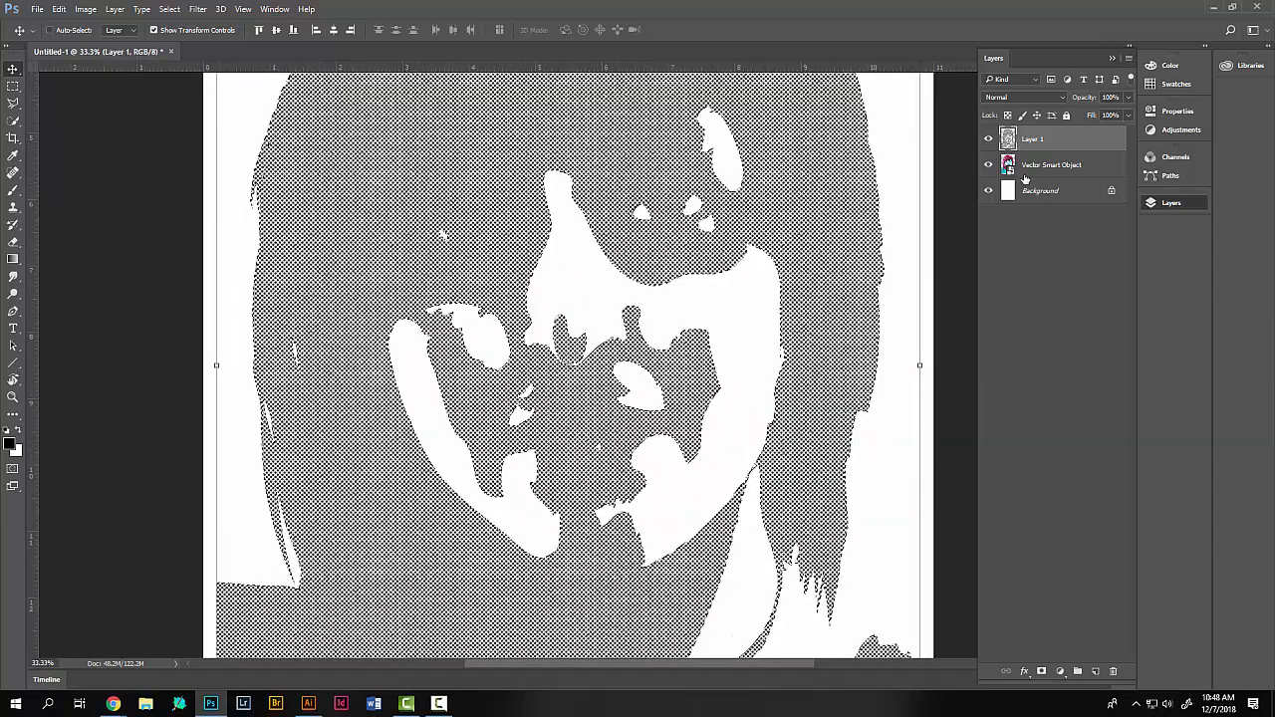
pyautogui.hotkey('ctrl', '+')
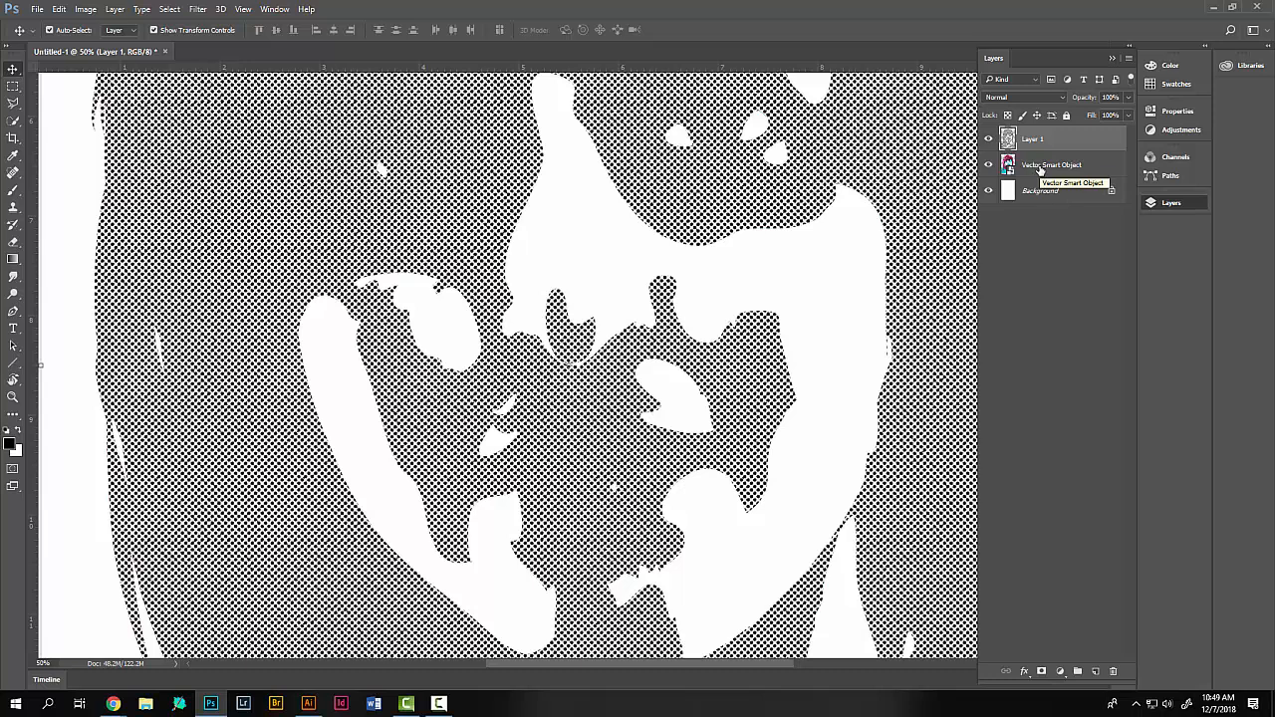
# - Try out the blend modes from Darken through Divide on the halftone Layer 1
pyautogui.click(1044, 98)
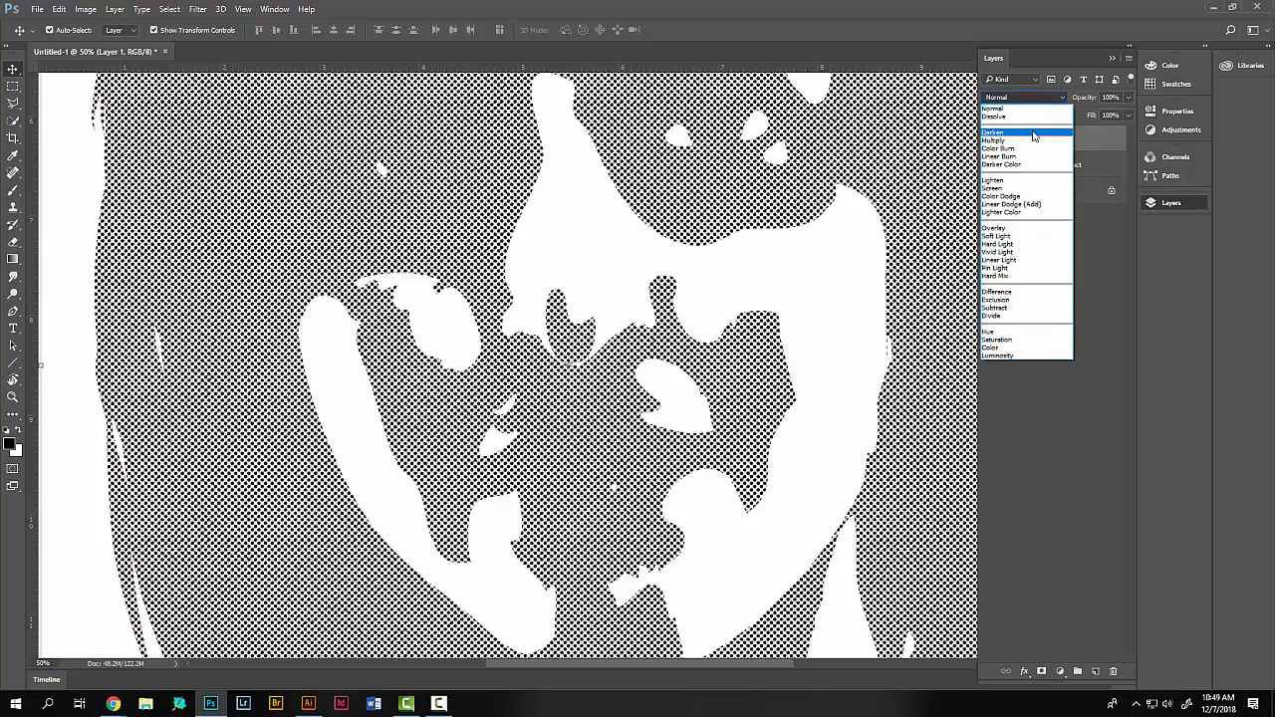
pyautogui.click(1033, 131)
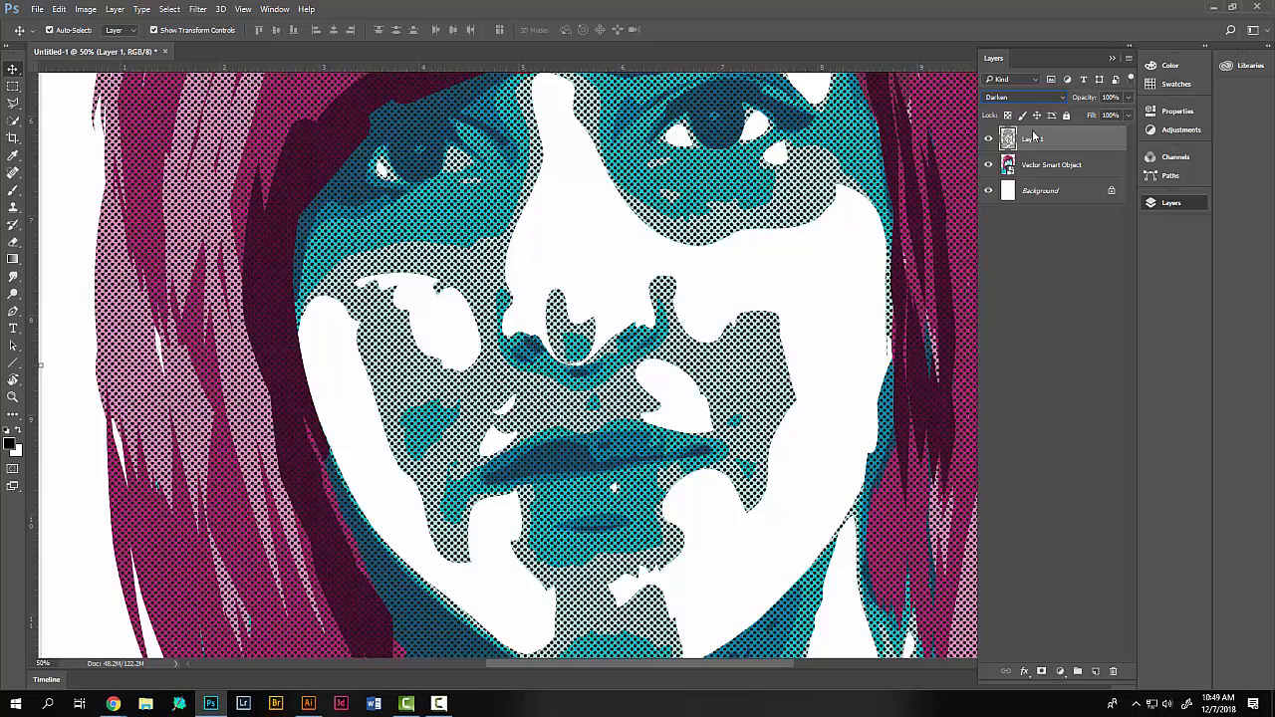
pyautogui.press('Down')
pyautogui.press('Down')
pyautogui.press('Down')
pyautogui.press('Down')
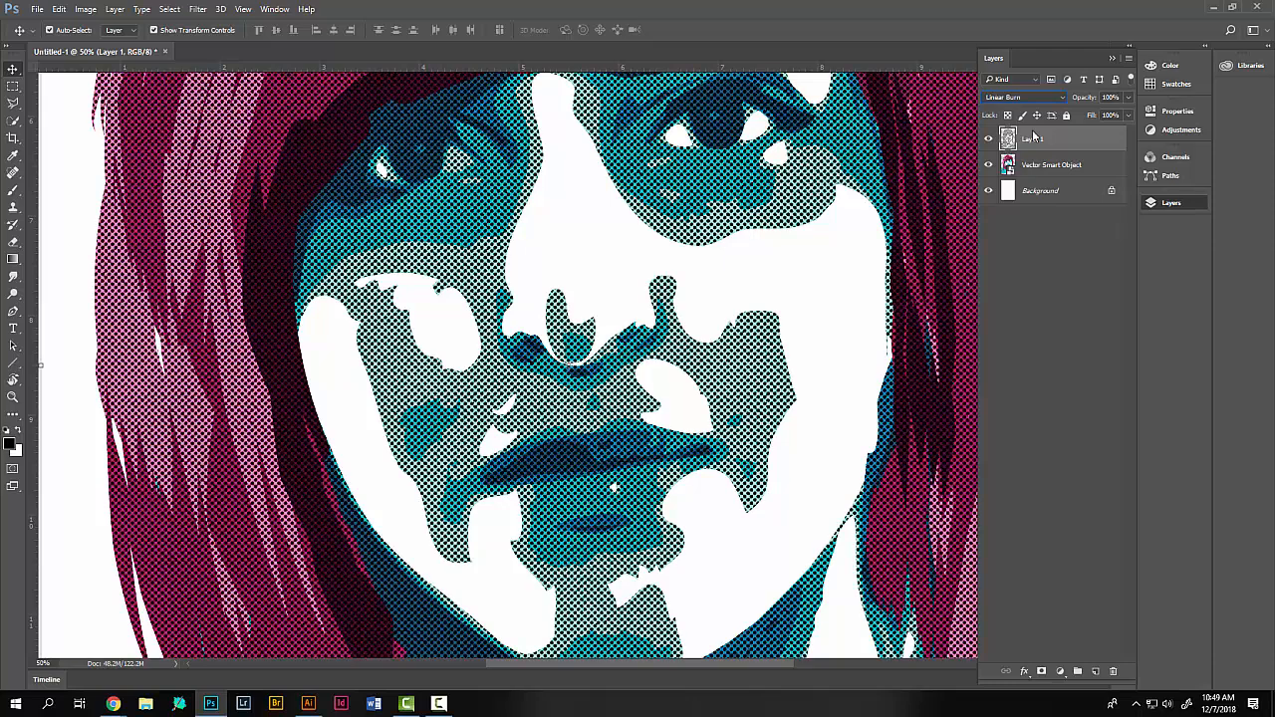
pyautogui.press('Down')
pyautogui.press('Down')
pyautogui.press('Down')
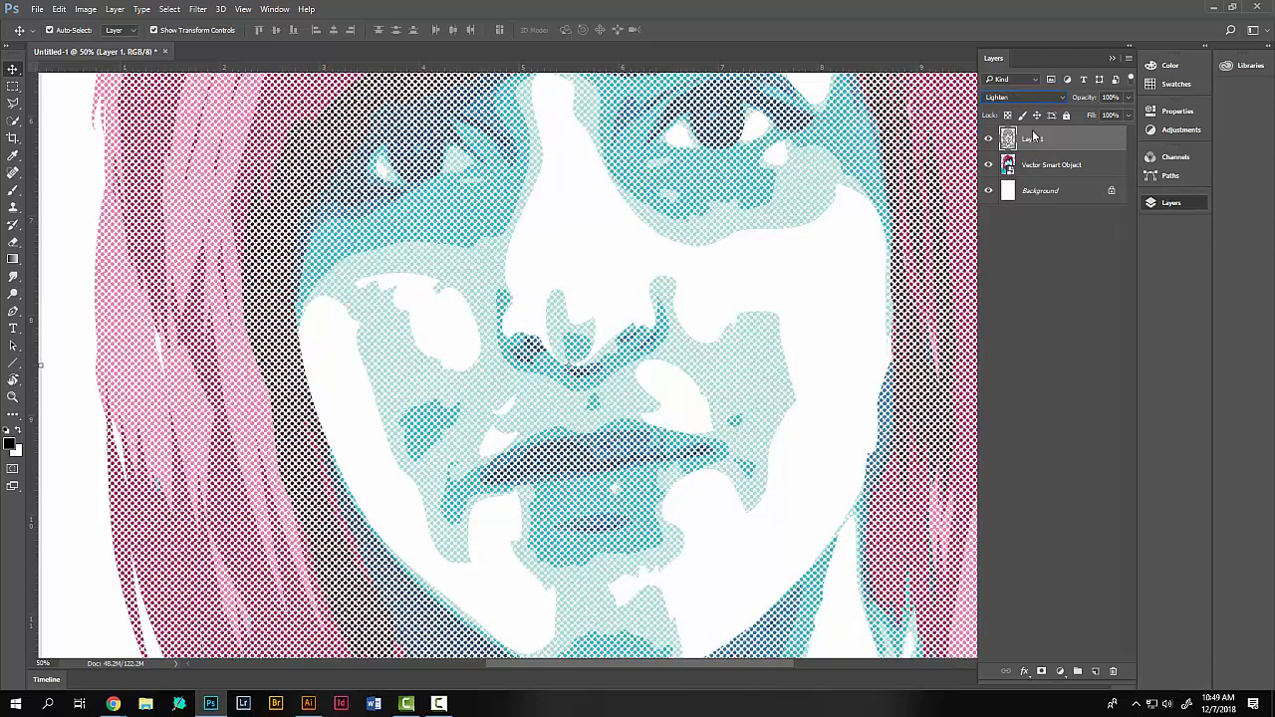
pyautogui.press('Down')
pyautogui.press('Down')
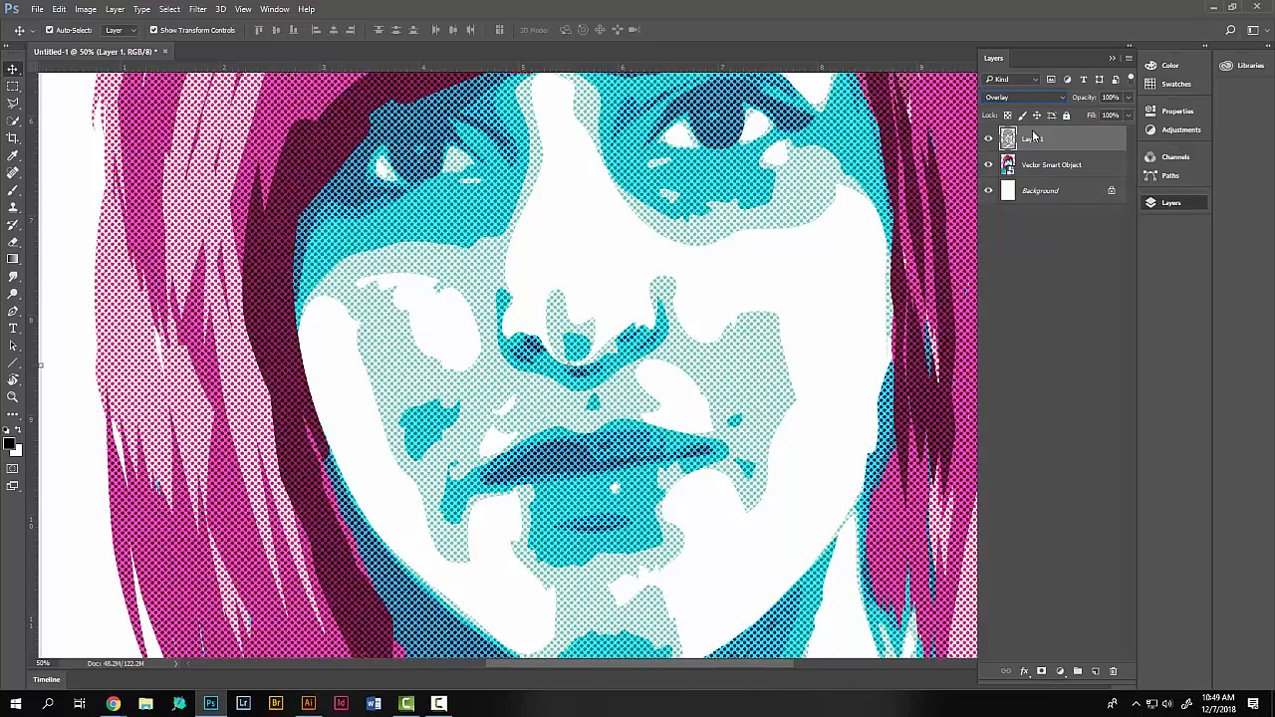
pyautogui.press('Down')
pyautogui.press('Down')
pyautogui.press('Down')
pyautogui.press('Down')
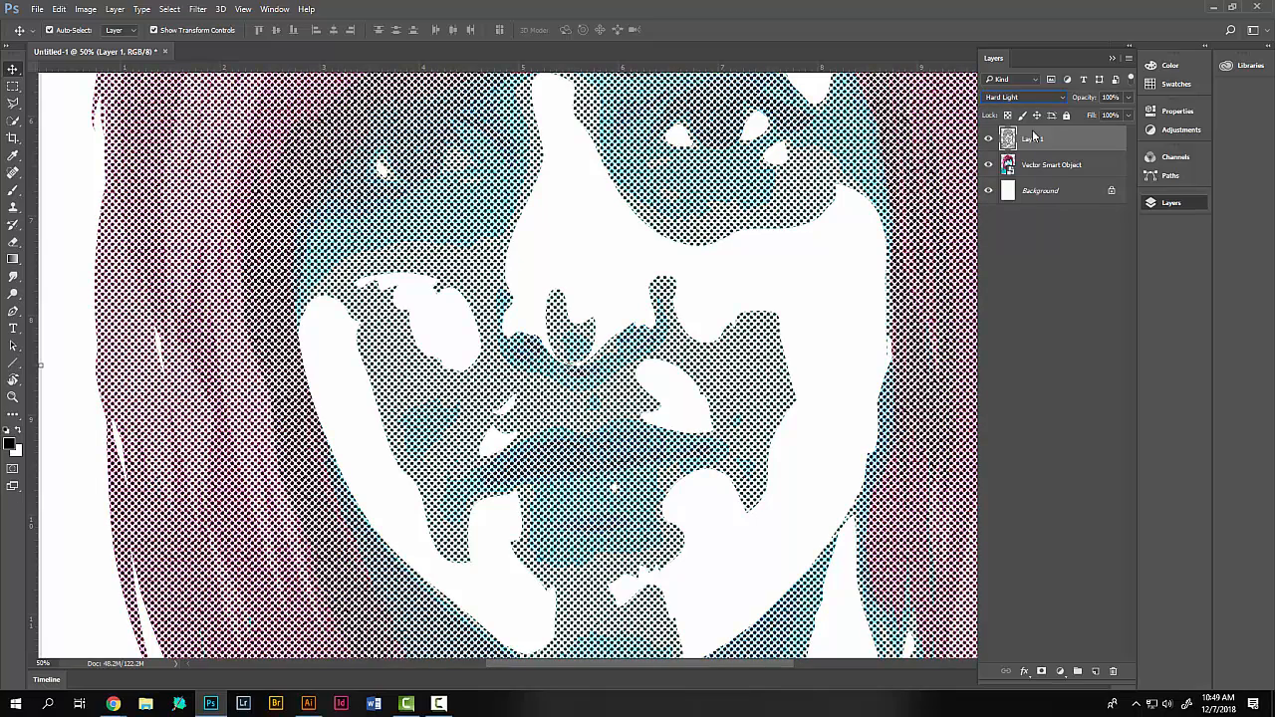
pyautogui.press('Down')
pyautogui.press('Down')
pyautogui.press('Down')
pyautogui.press('Down')
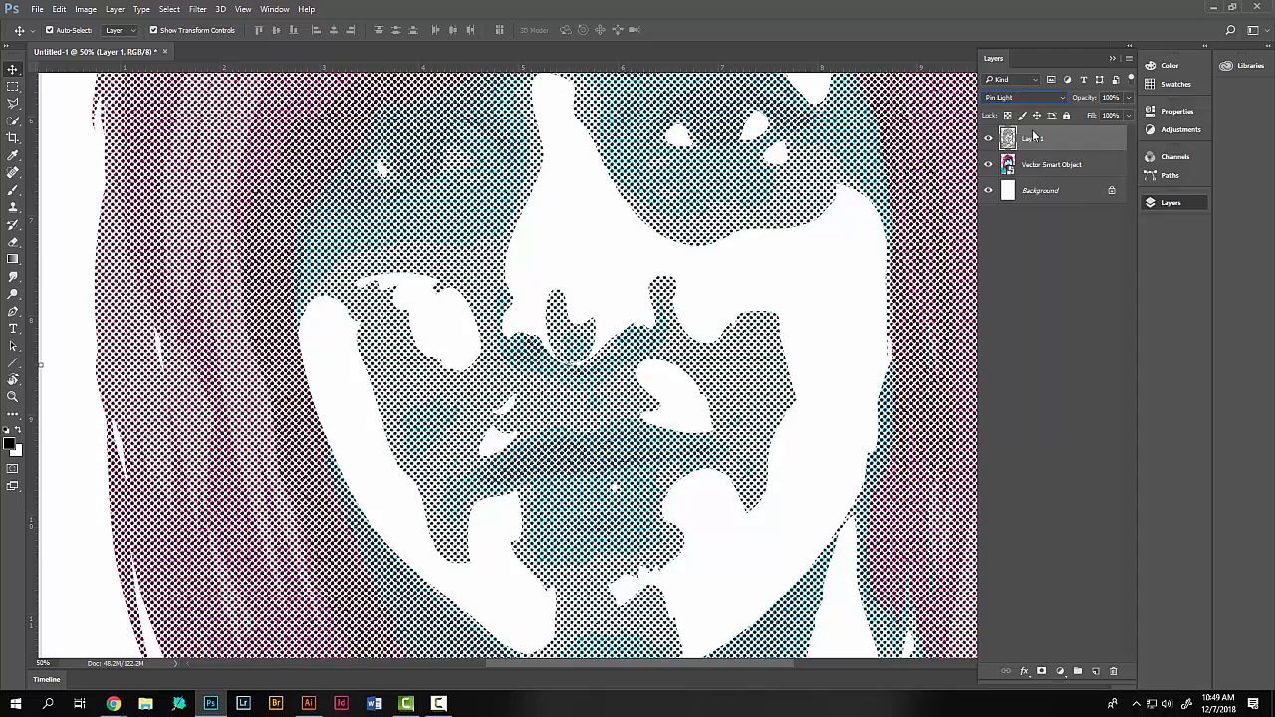
pyautogui.press('Down')
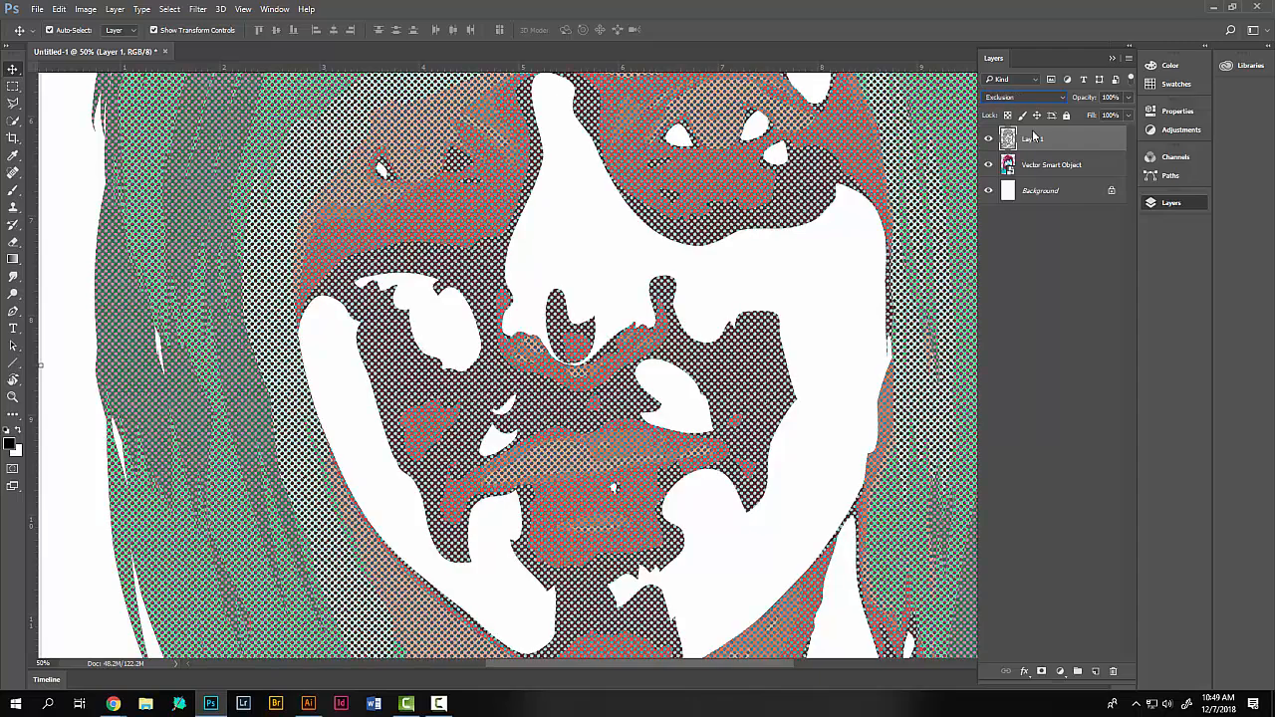
pyautogui.press('Down')
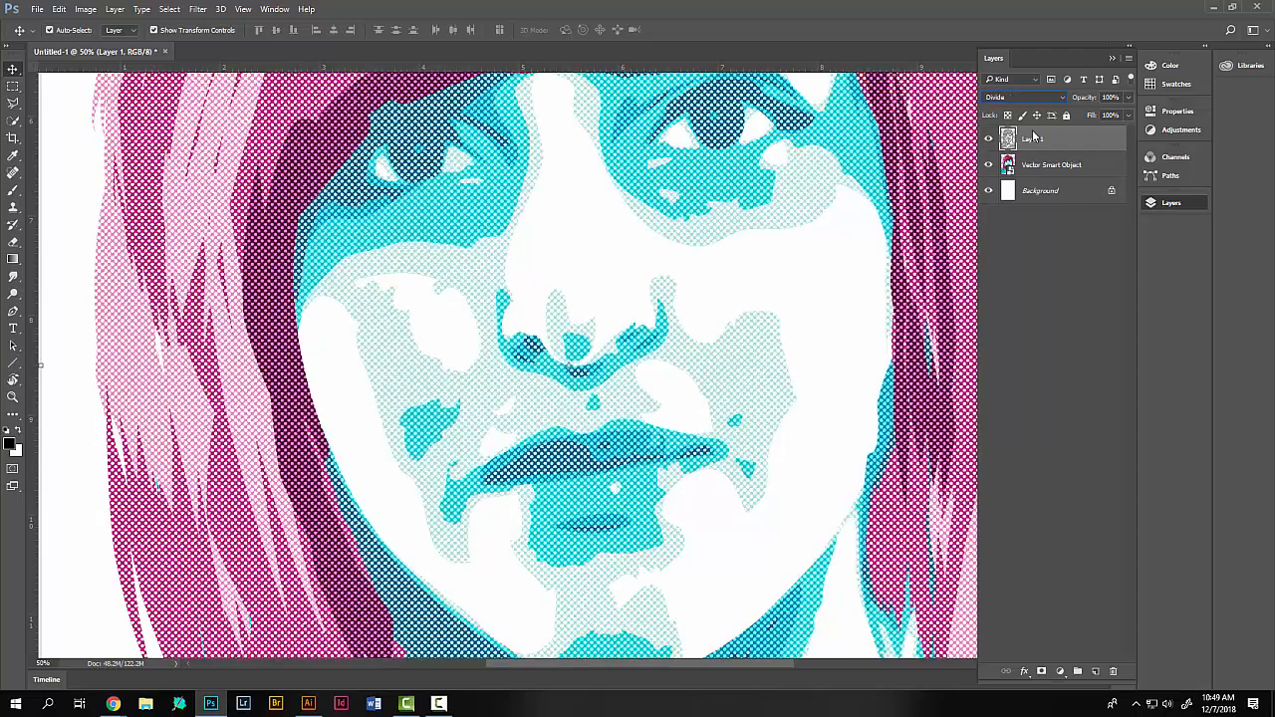
# - Set the halftone layer's blend mode to Overlay and lower its opacity to 54%
pyautogui.press('Up')
pyautogui.press('Up')
pyautogui.press('Up')
pyautogui.press('Up')
pyautogui.press('Up')
pyautogui.press('Up')
pyautogui.press('Up')
pyautogui.press('Up')
pyautogui.press('Up')
pyautogui.press('Up')
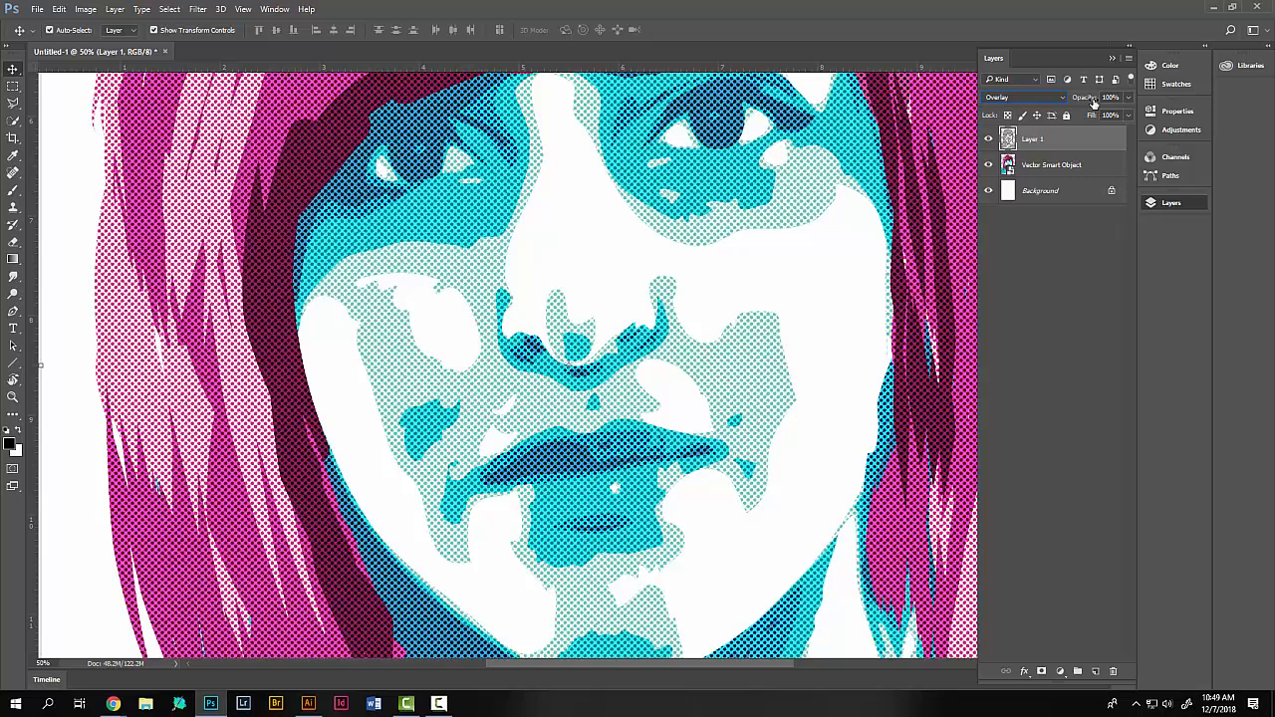
pyautogui.moveTo(1092, 98); pyautogui.dragTo(1065, 109)
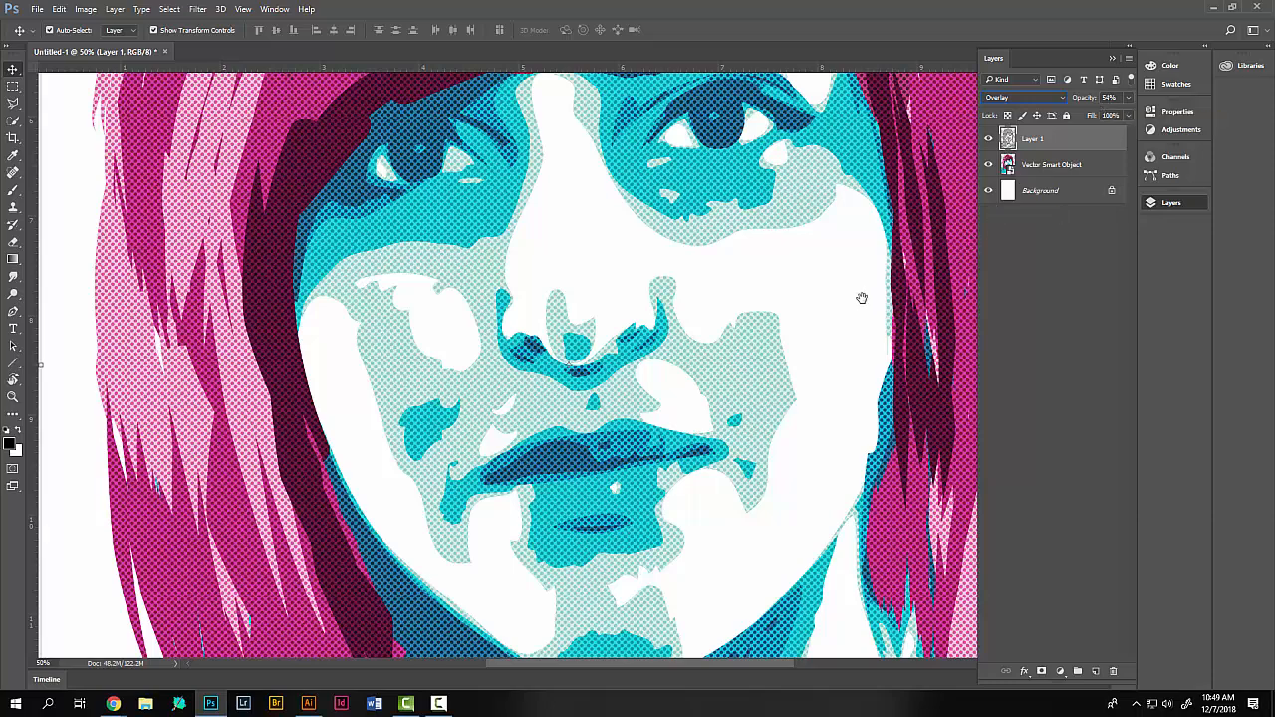
pyautogui.moveTo(860, 293); pyautogui.dragTo(824, 363)
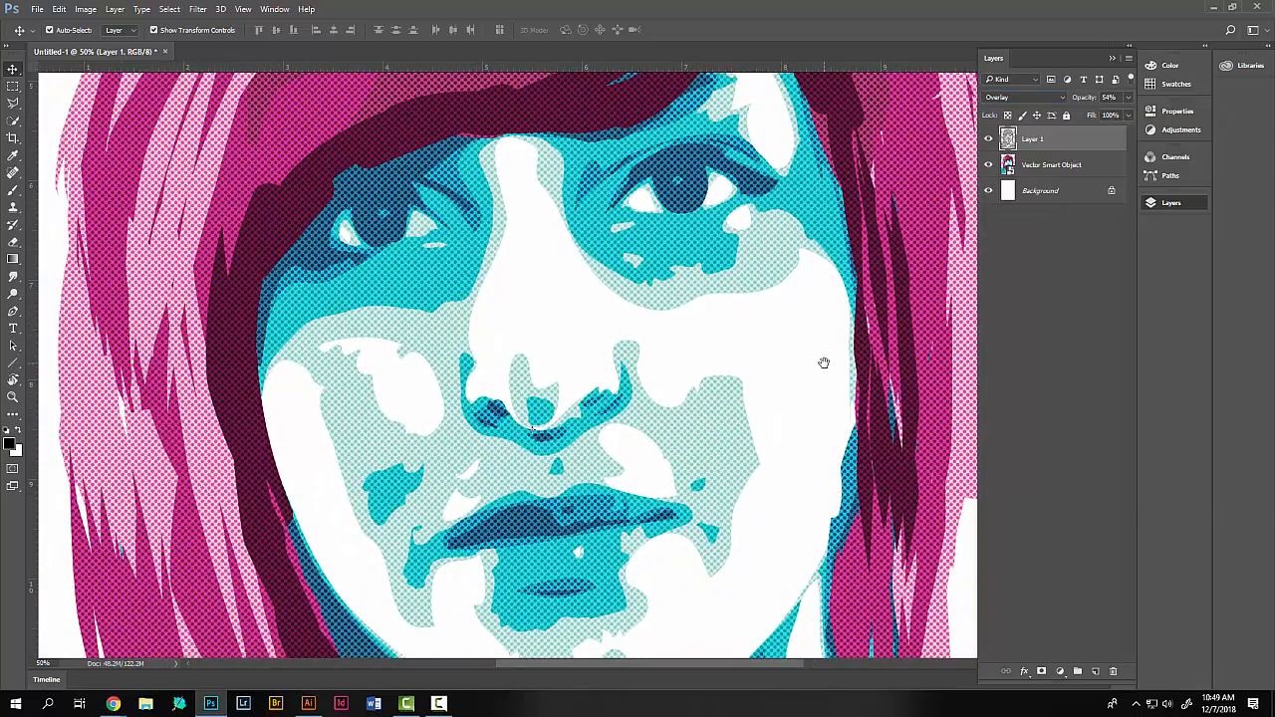
# - Switch to Illustrator, deselect the artwork, hide the Hair layer and Layers 1 to 4, and show the Paintbrush Drawing layer
pyautogui.click(310, 704)
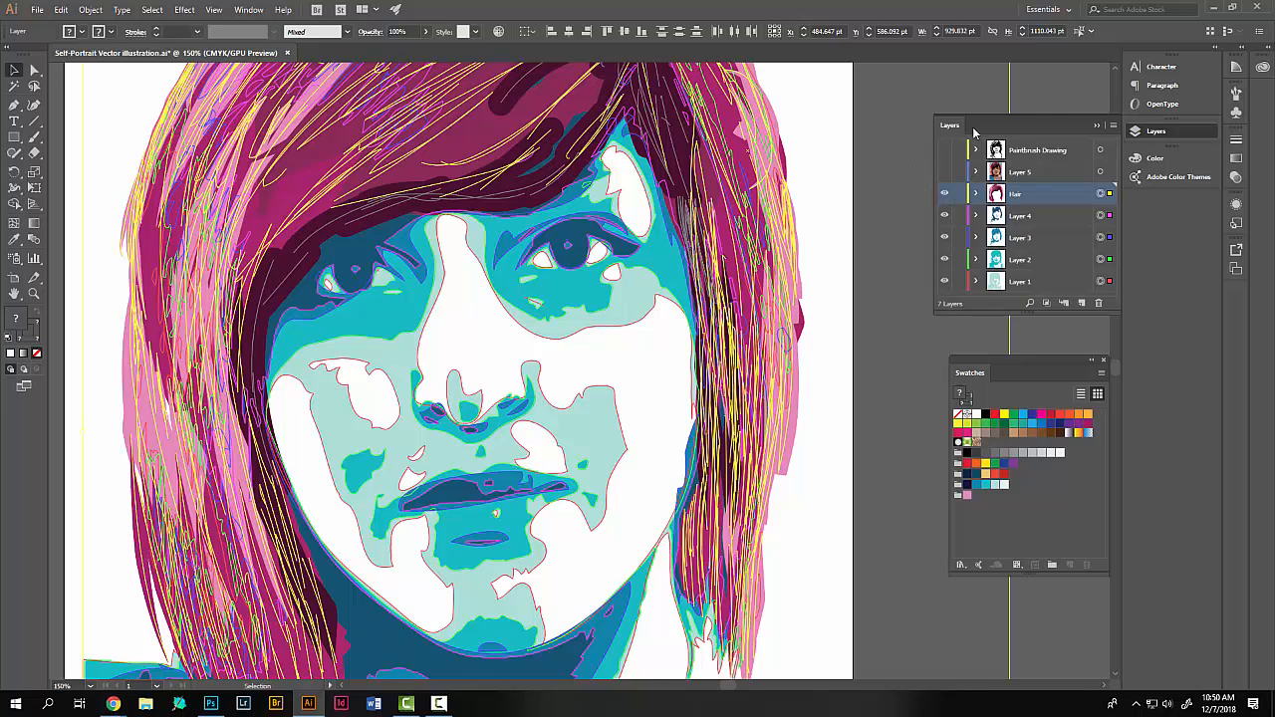
pyautogui.click(1058, 101)
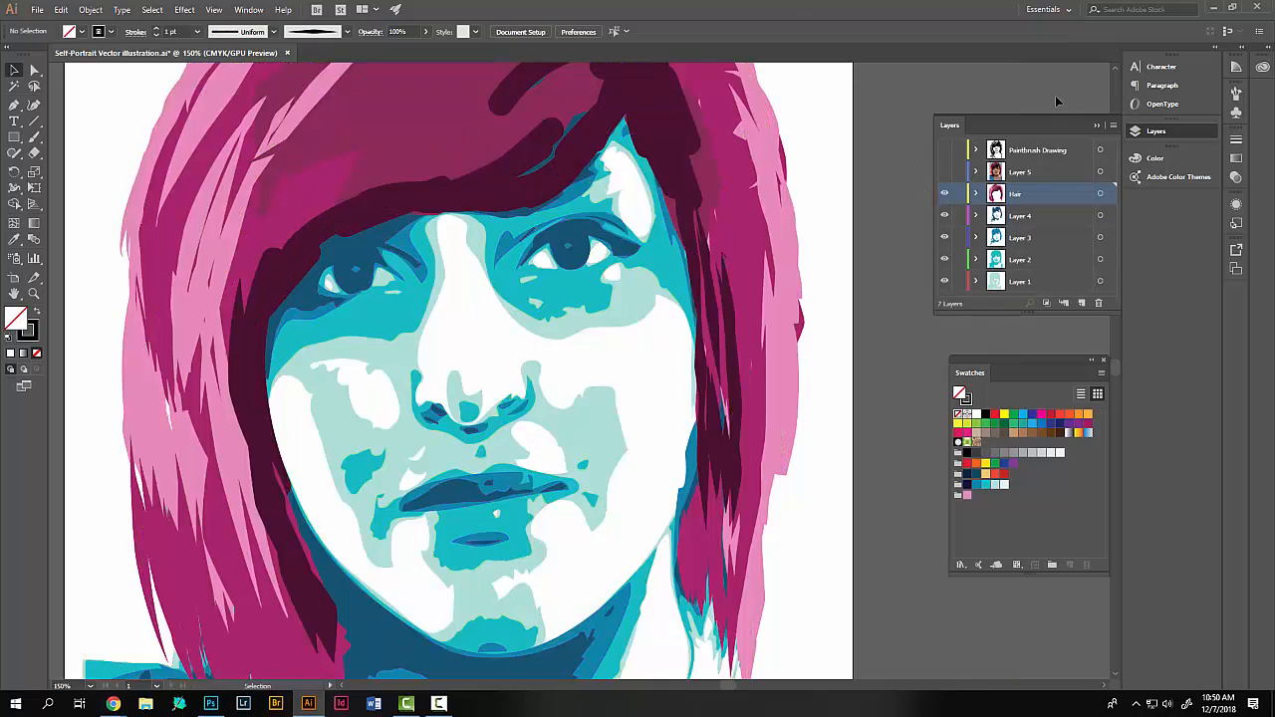
pyautogui.click(945, 194)
pyautogui.click(945, 215)
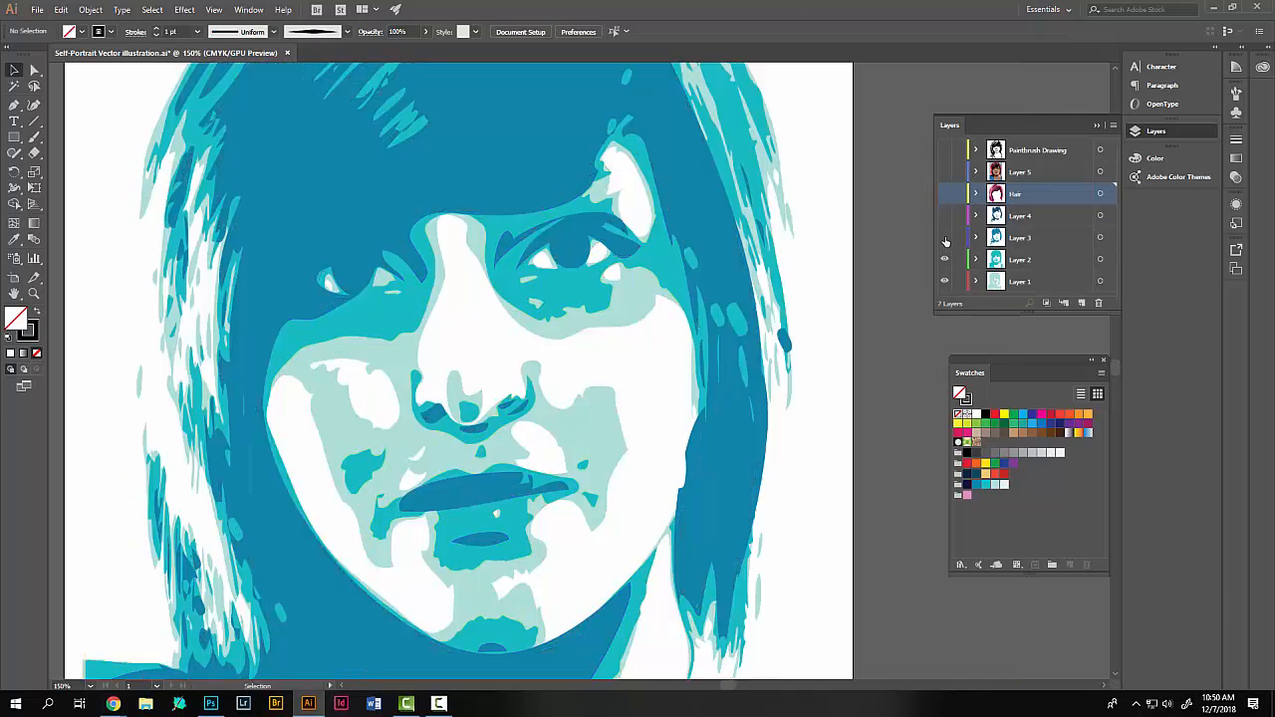
pyautogui.click(946, 237)
pyautogui.click(946, 281)
pyautogui.click(946, 259)
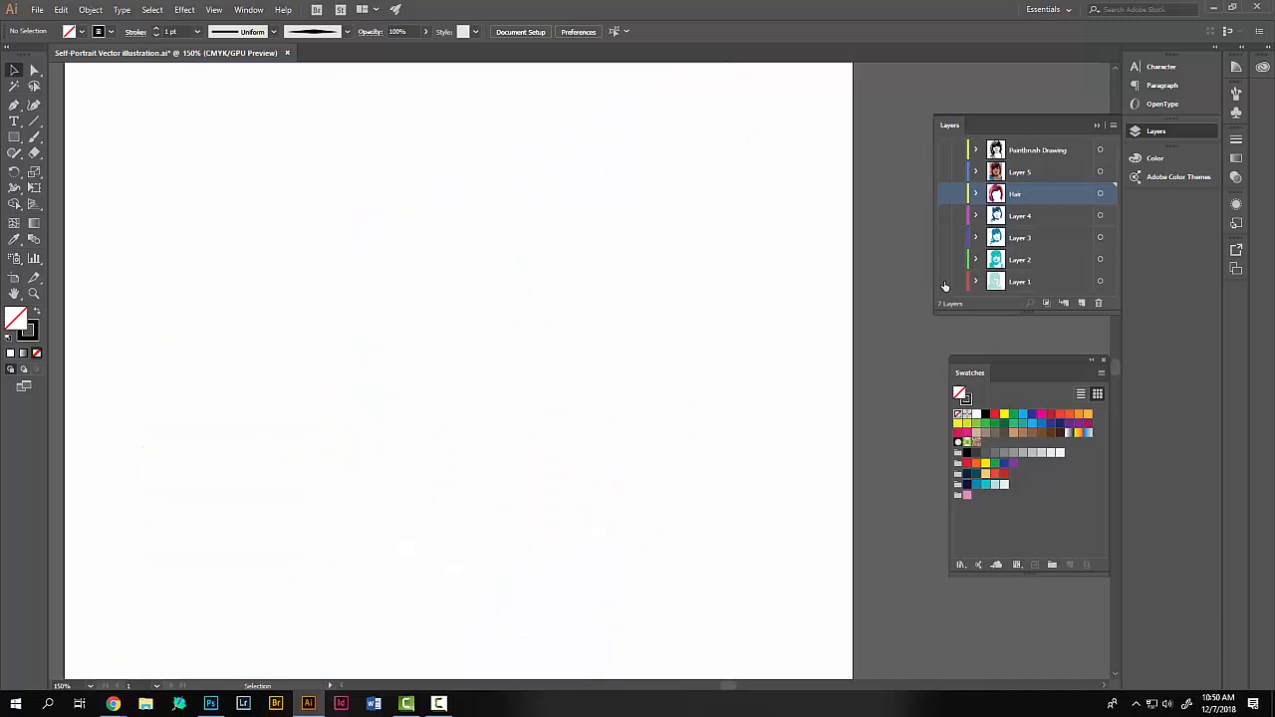
pyautogui.click(948, 149)
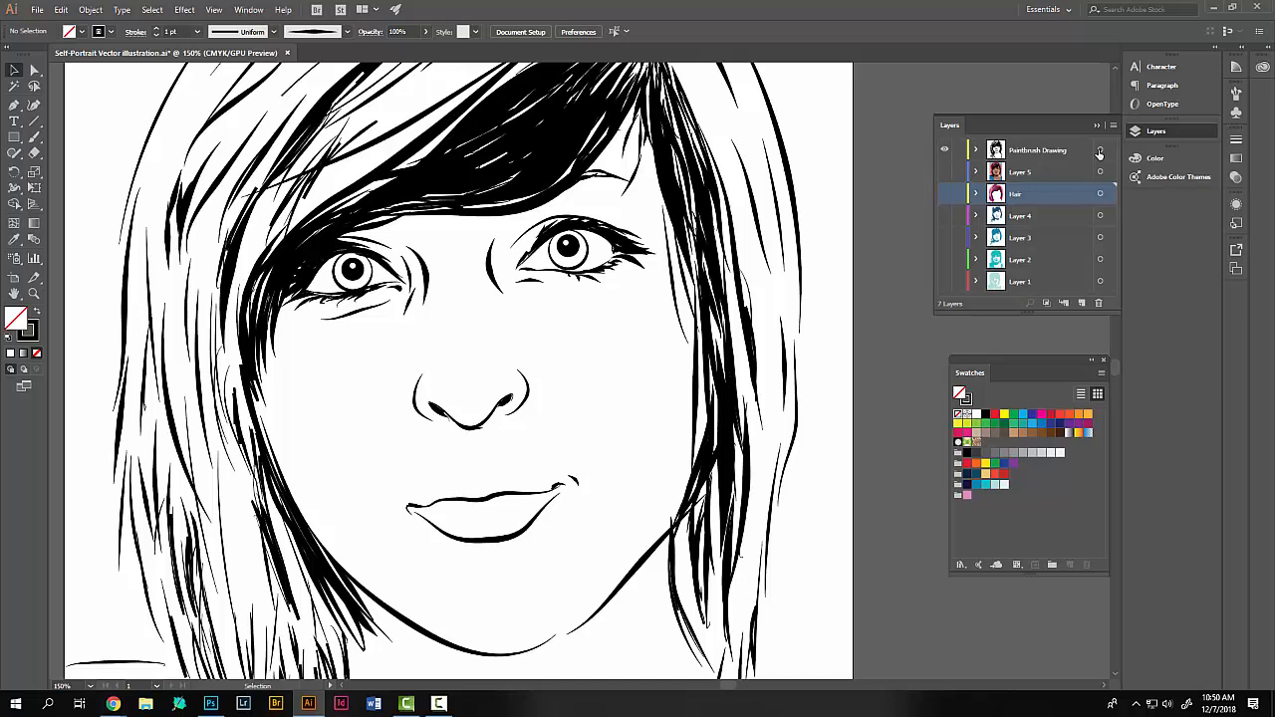
# - Select all artwork on the Paintbrush Drawing layer and copy it
pyautogui.click(1100, 152)
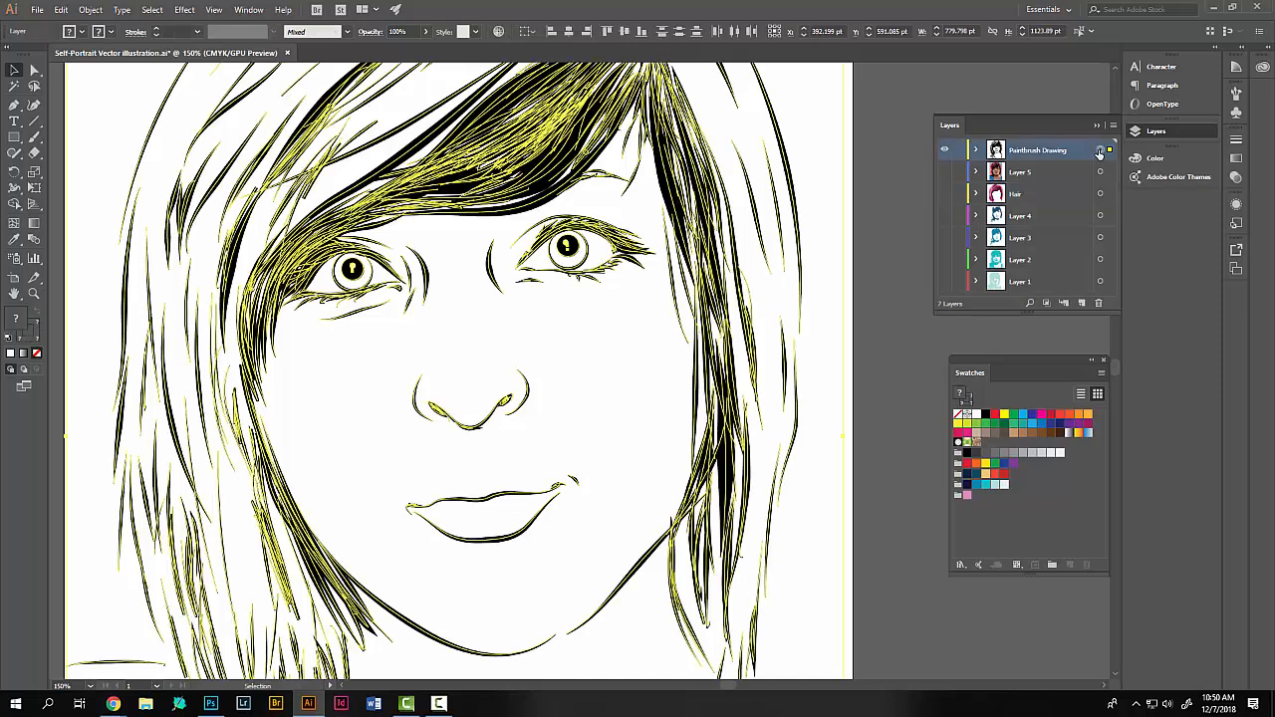
pyautogui.click(61, 9)
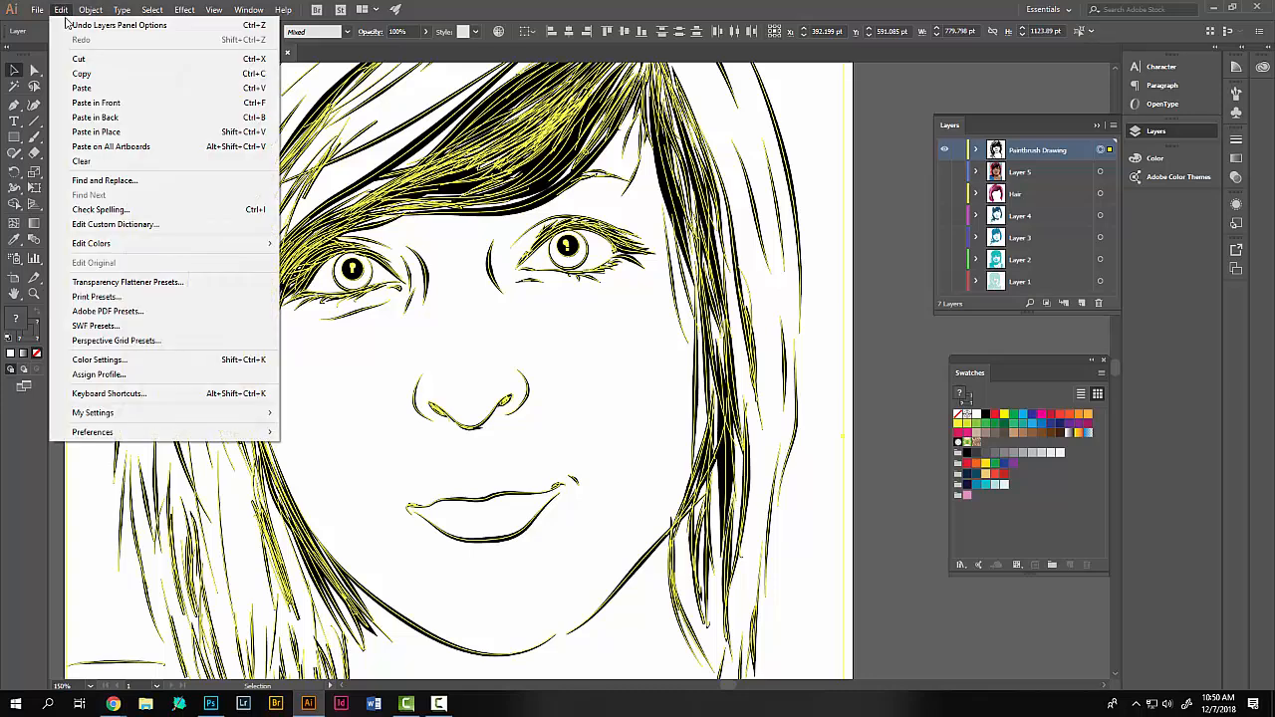
pyautogui.click(79, 74)
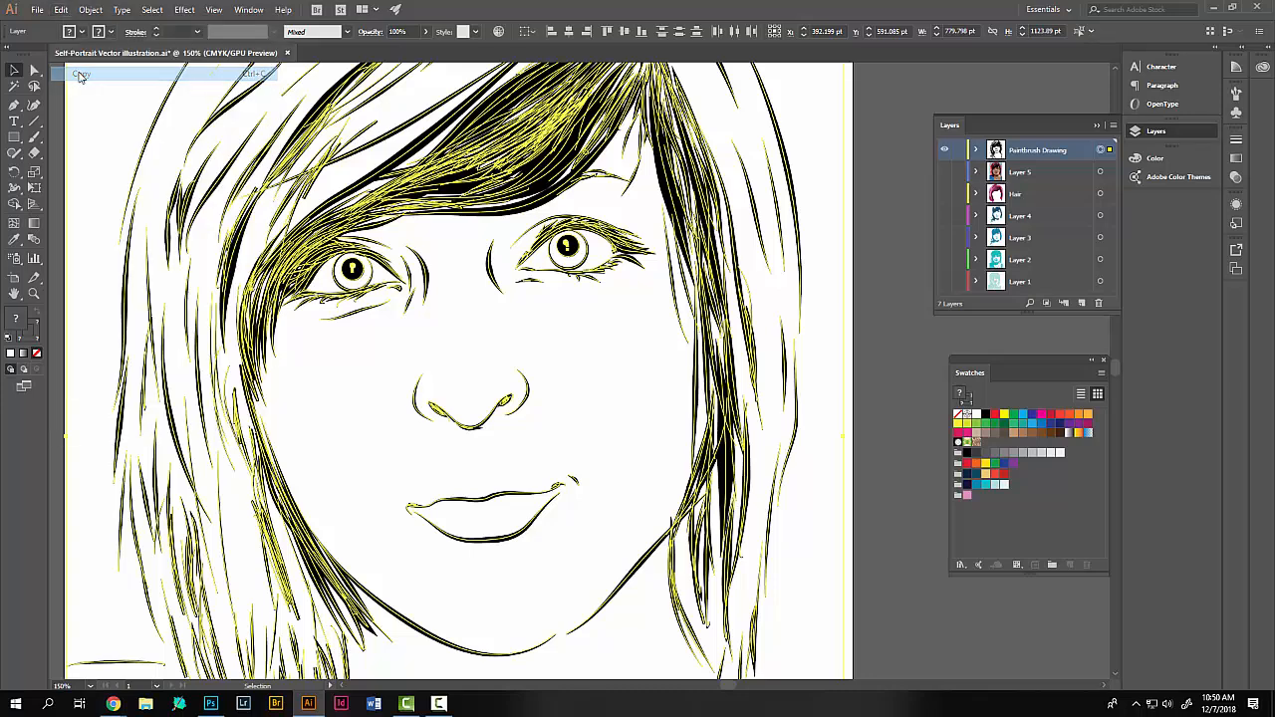
# - Switch back to Photoshop, paste the copied line drawing as a Smart Object and commit its placement
pyautogui.click(211, 704)
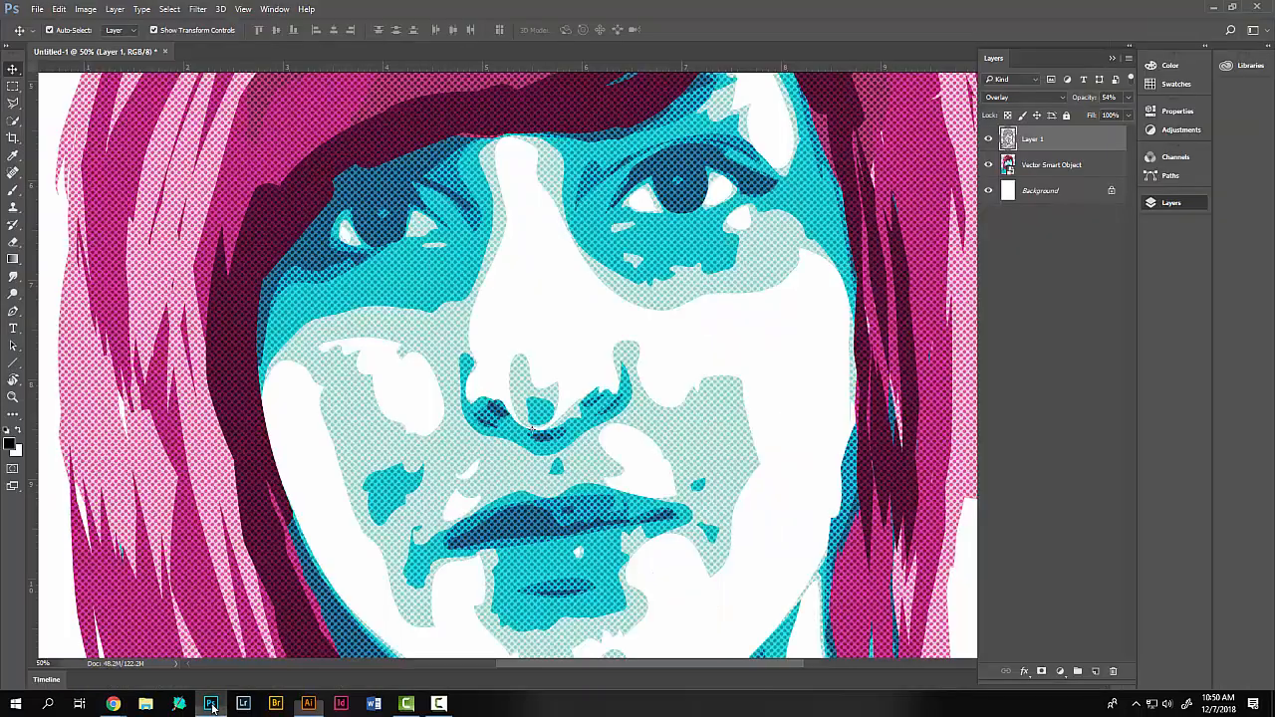
pyautogui.click(59, 10)
pyautogui.click(79, 124)
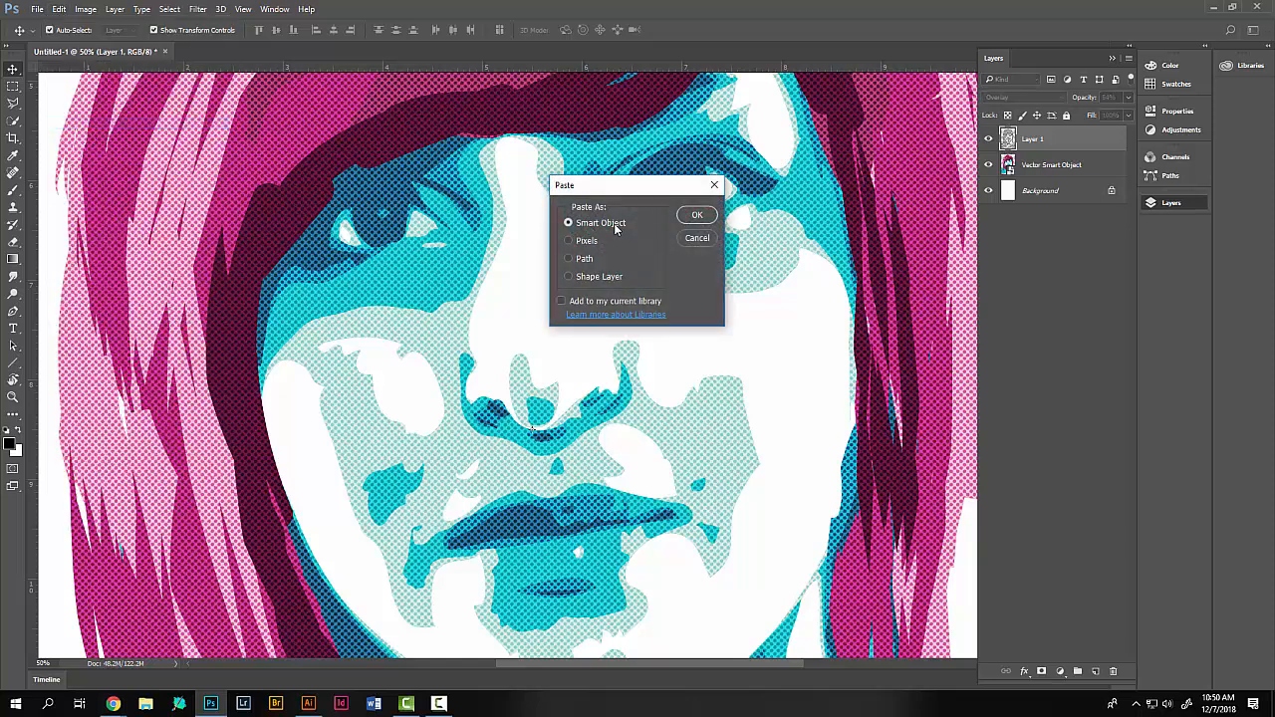
pyautogui.click(697, 215)
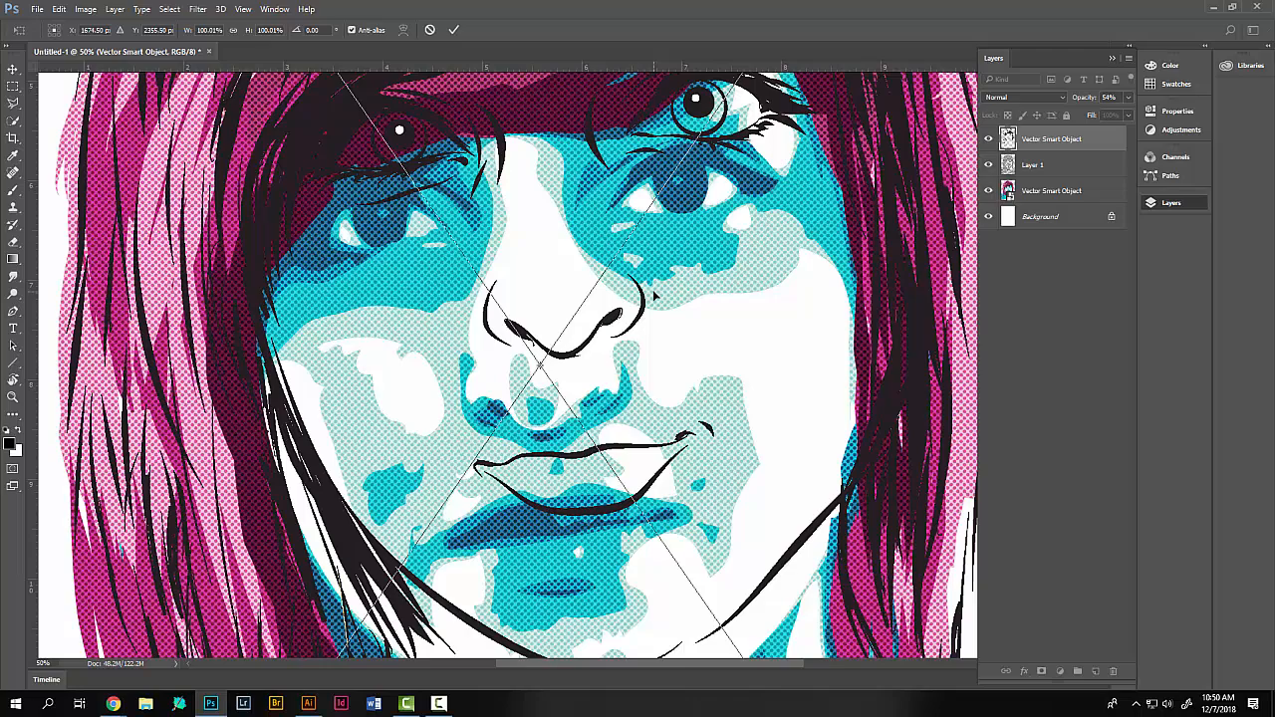
pyautogui.press('Return')
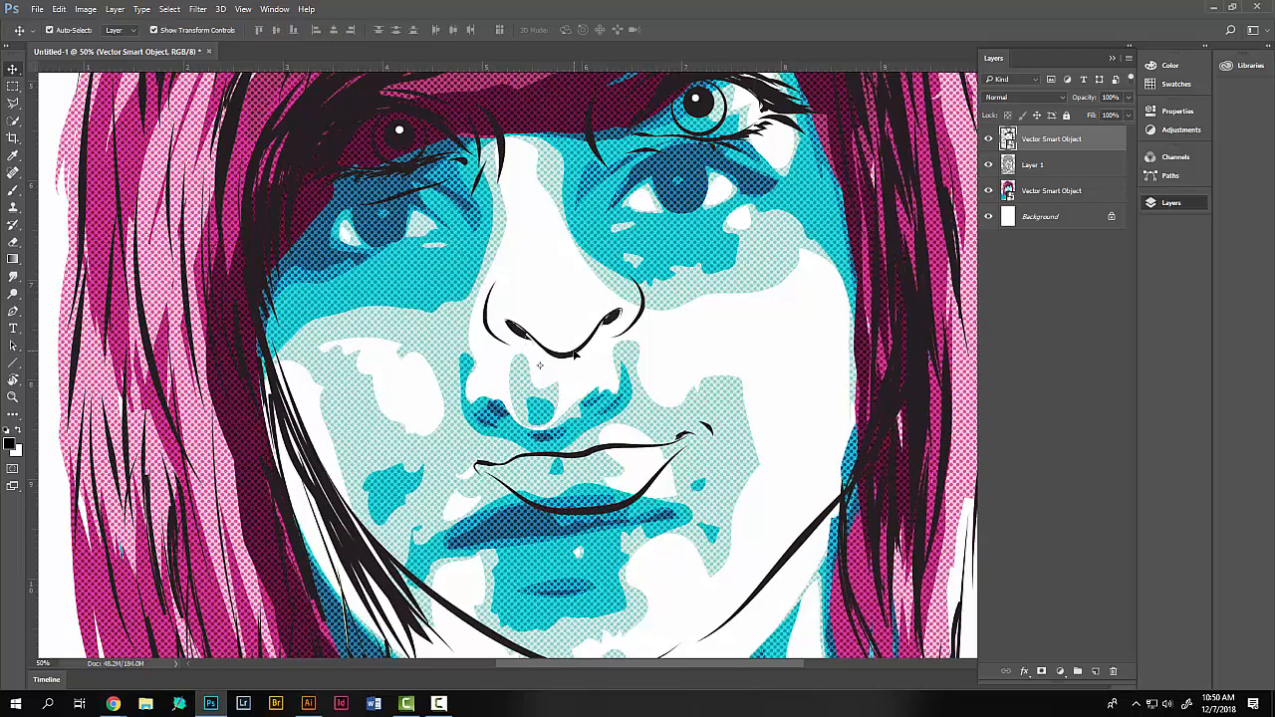
# - Move the pasted line drawing so its facial features line up with the coloured portrait, and deselect the layer
pyautogui.moveTo(573, 353); pyautogui.dragTo(551, 435)
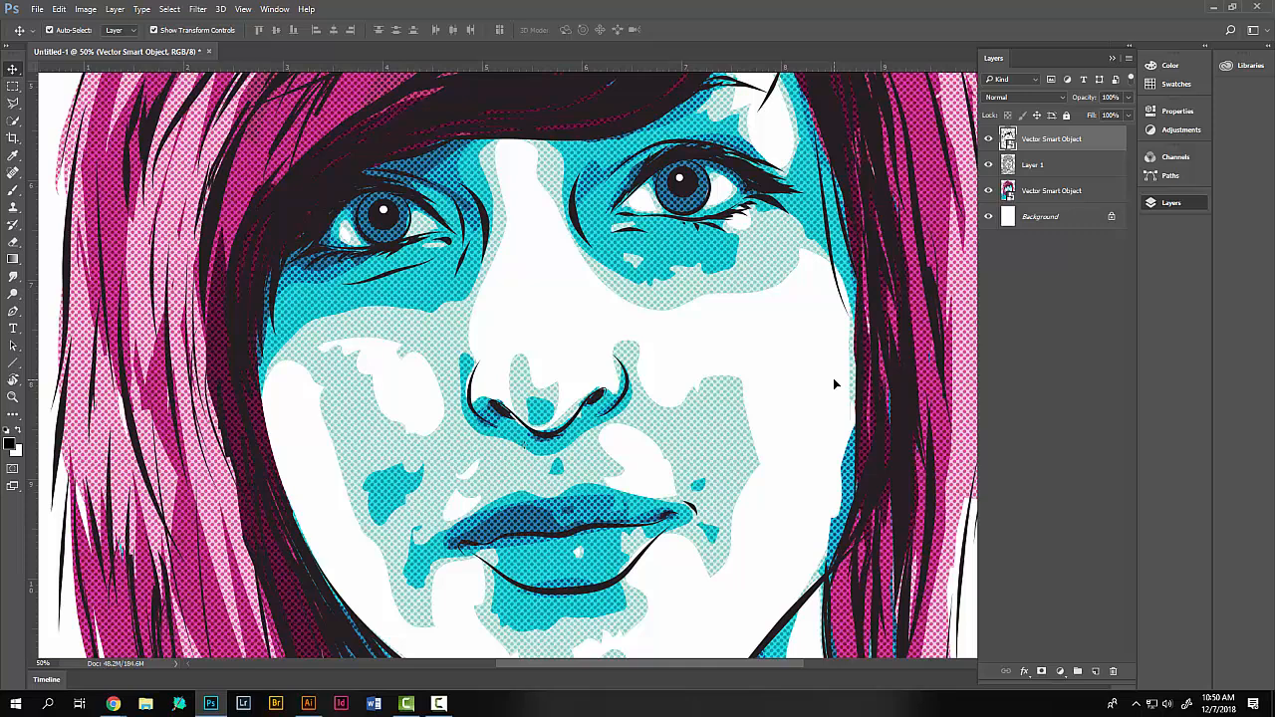
pyautogui.hotkey('ctrl', '-')
pyautogui.hotkey('ctrl', '-')
pyautogui.hotkey('ctrl', '-')
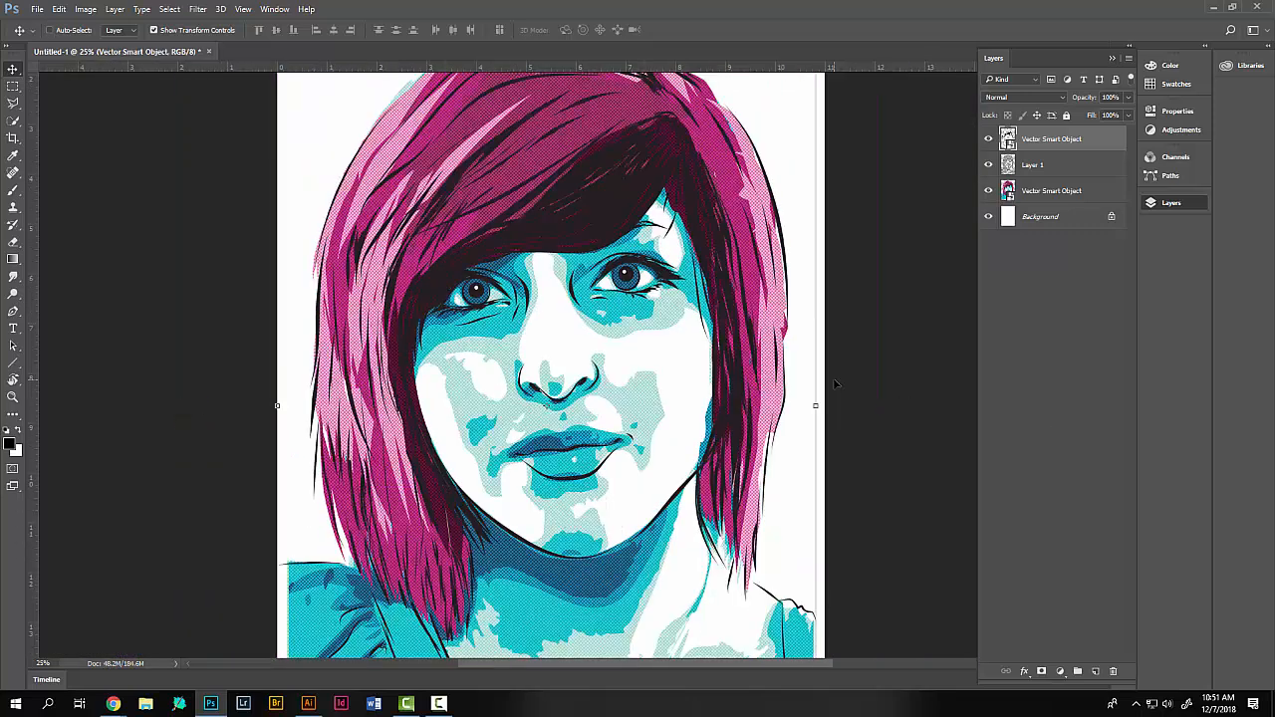
pyautogui.click(837, 385)
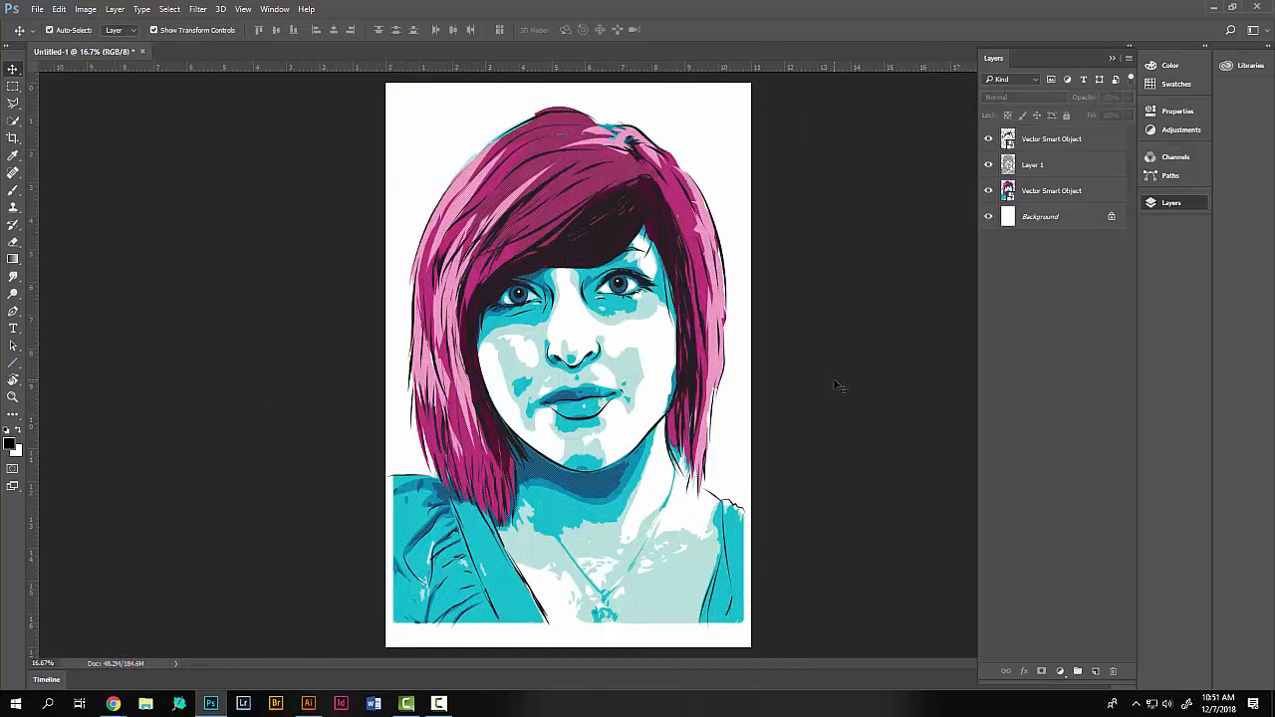